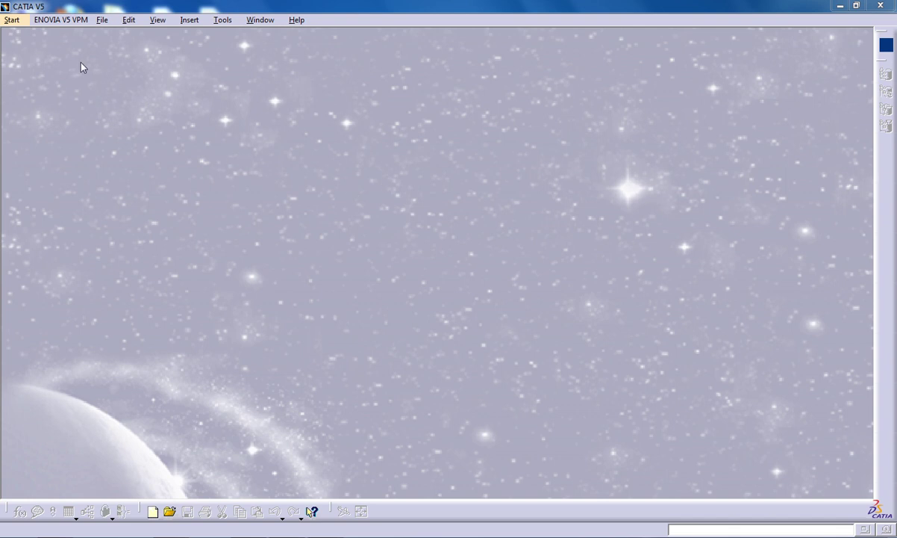
- Create a new part named Part1 in the Wireframe and Surface Design workbench
{"action": "left_click", "coordinate": [12, 20]}
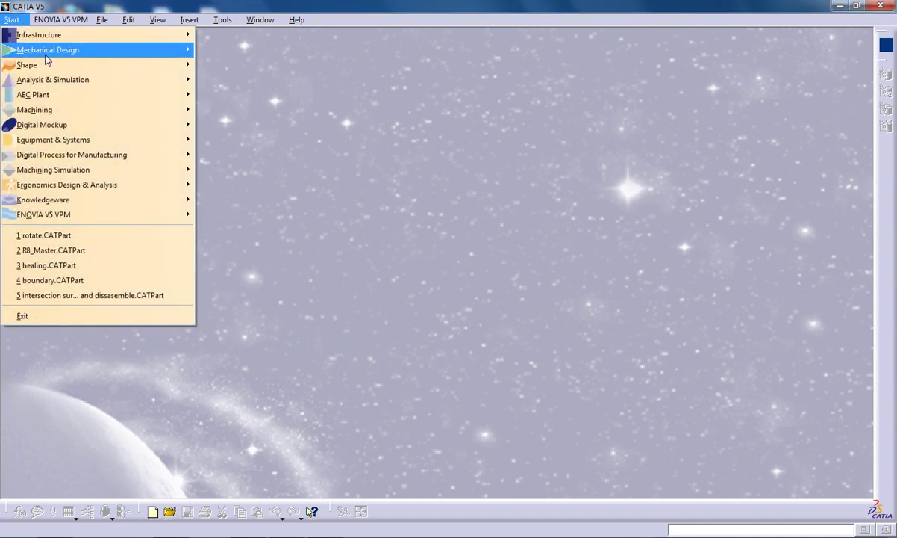
{"action": "mouse_move", "coordinate": [47, 52]}
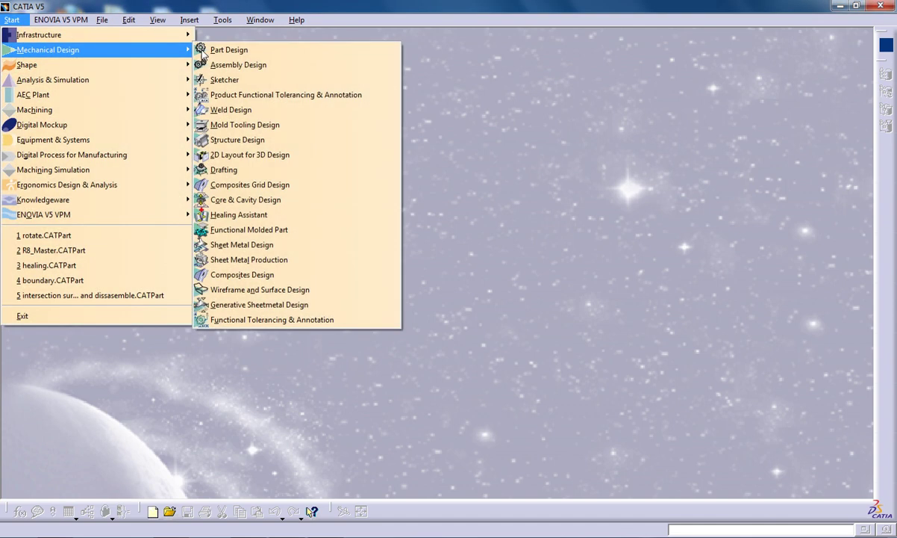
{"action": "left_click", "coordinate": [284, 292]}
{"action": "left_click", "coordinate": [419, 254]}
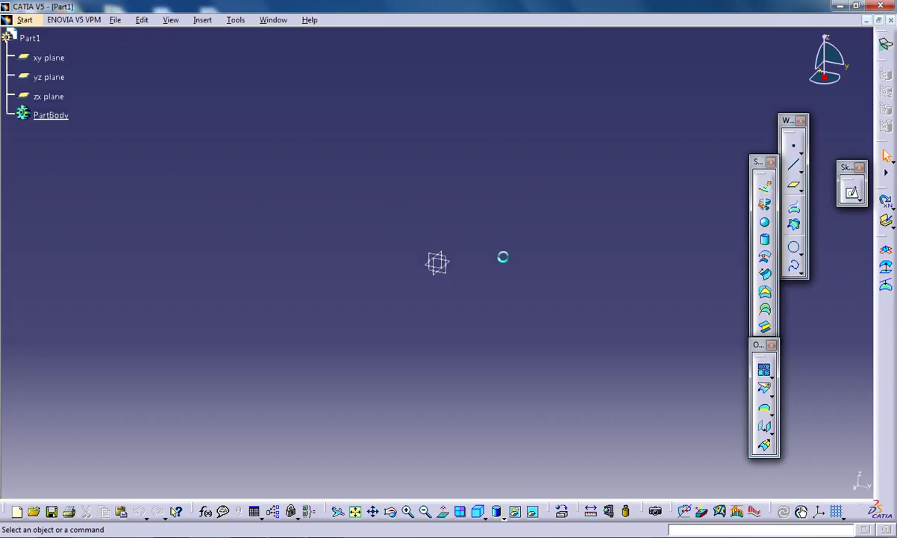
- Open a sketch on the yz plane and exit it empty
{"action": "left_click", "coordinate": [453, 266]}
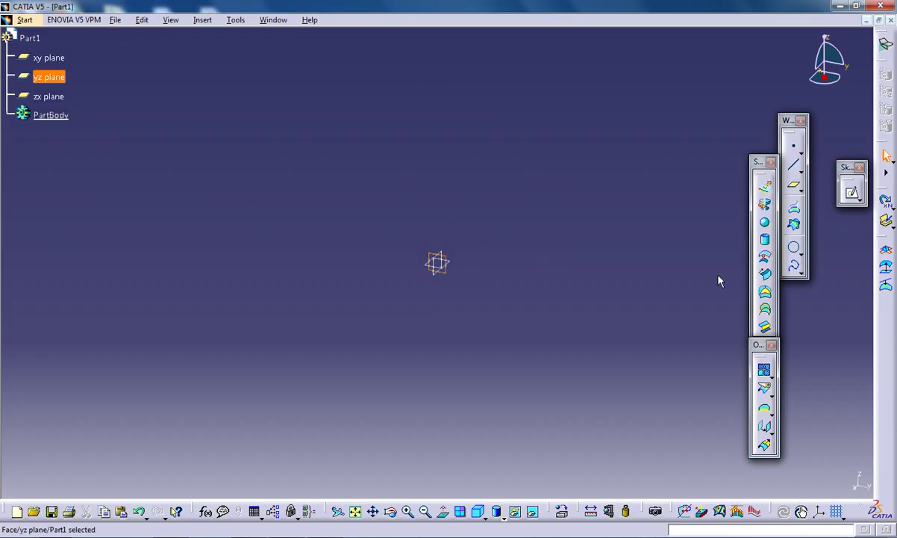
{"action": "left_click", "coordinate": [851, 192]}
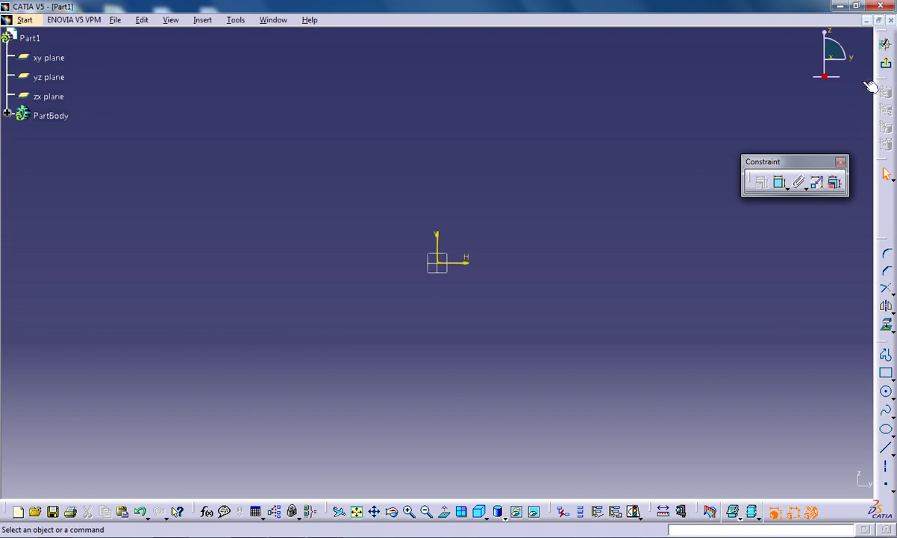
{"action": "left_click", "coordinate": [886, 63]}
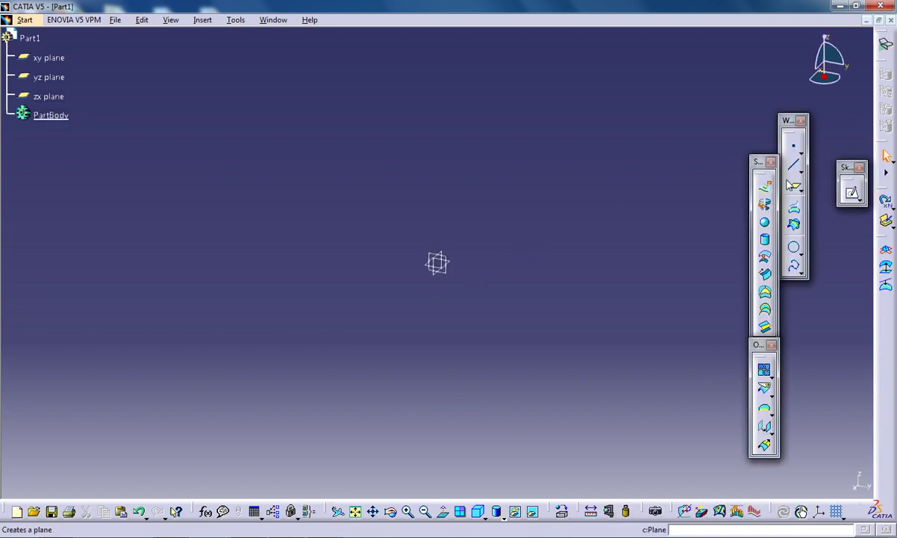
- Create Point.1 at the origin 0,0,0 and start a cylinder with trial radius values
{"action": "left_click", "coordinate": [794, 146]}
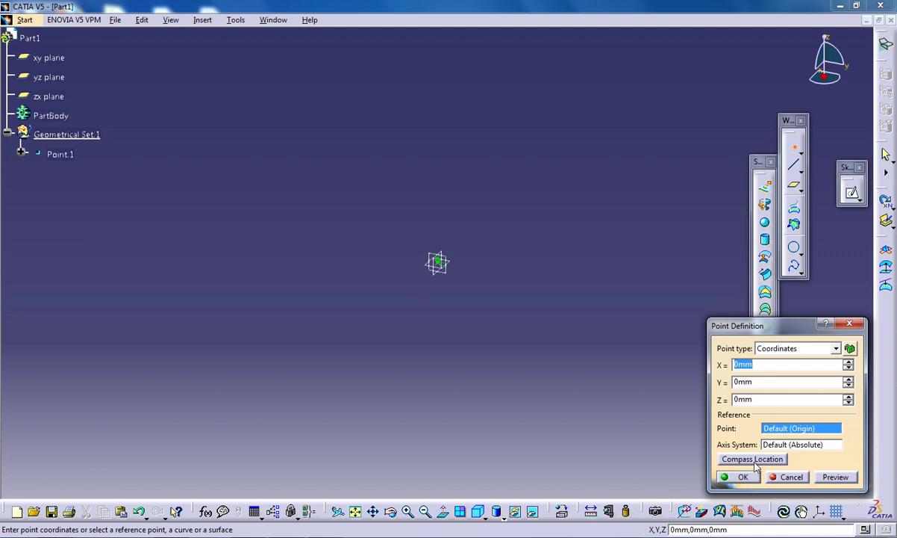
{"action": "left_click", "coordinate": [743, 476]}
{"action": "left_click", "coordinate": [765, 239]}
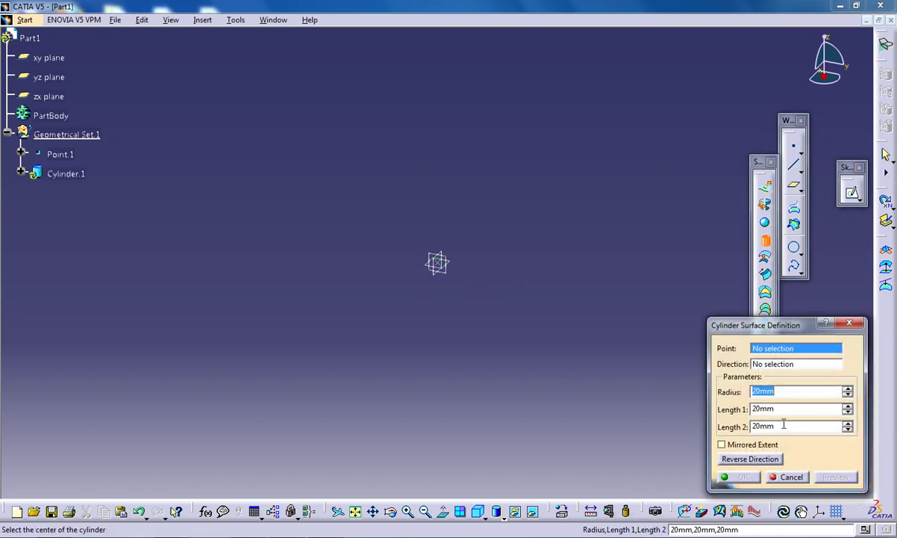
{"action": "type", "text": "30"}
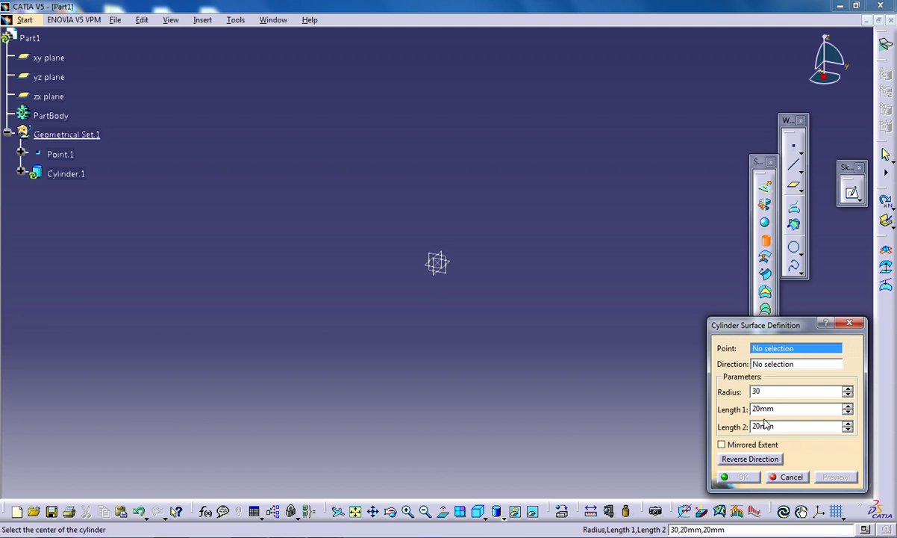
{"action": "key", "text": "BackSpace"}
{"action": "key", "text": "BackSpace"}
{"action": "type", "text": "150"}
{"action": "key", "text": "BackSpace"}
{"action": "key", "text": "BackSpace"}
{"action": "key", "text": "BackSpace"}
{"action": "type", "text": "8"}
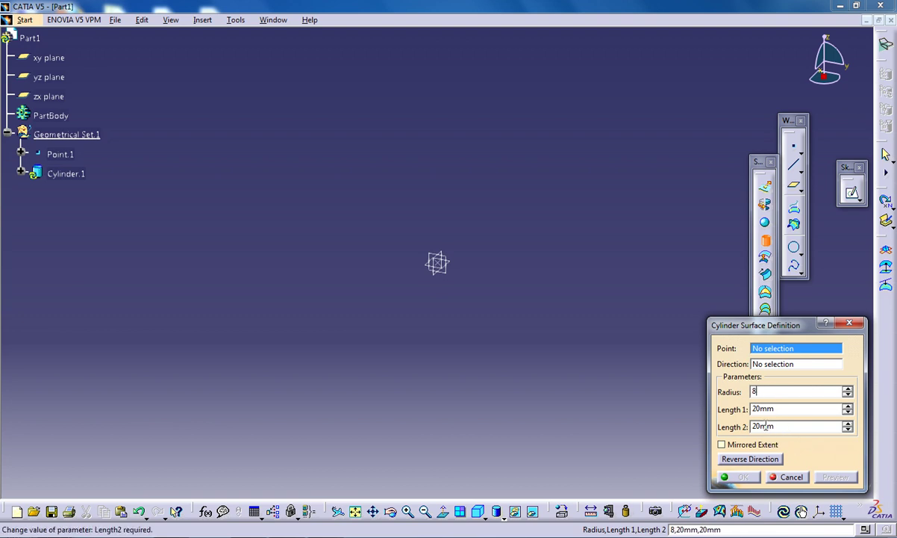
{"action": "key", "text": "BackSpace"}
{"action": "type", "text": "50mm"}
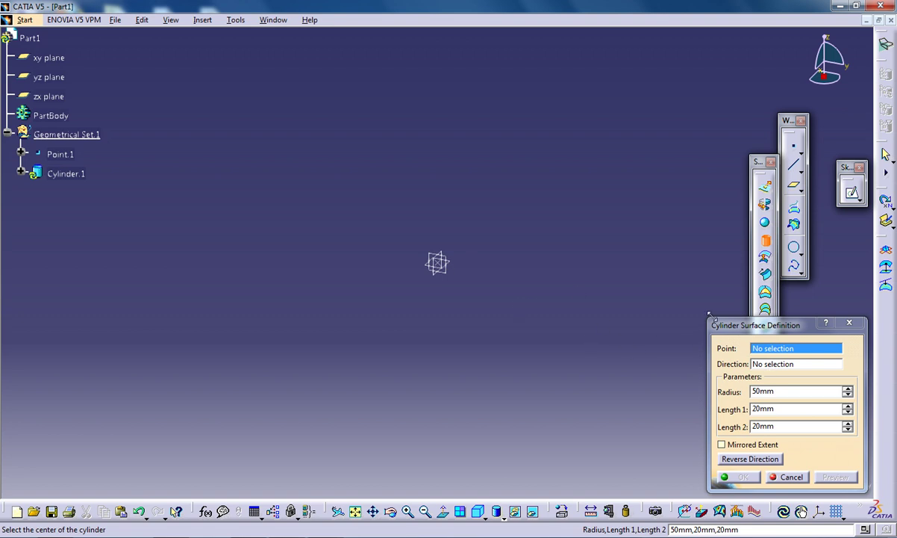
- Build Cylinder.1 on Point.1 along the xy plane normal, radius 20mm, lengths 20mm
{"action": "left_click", "coordinate": [439, 262]}
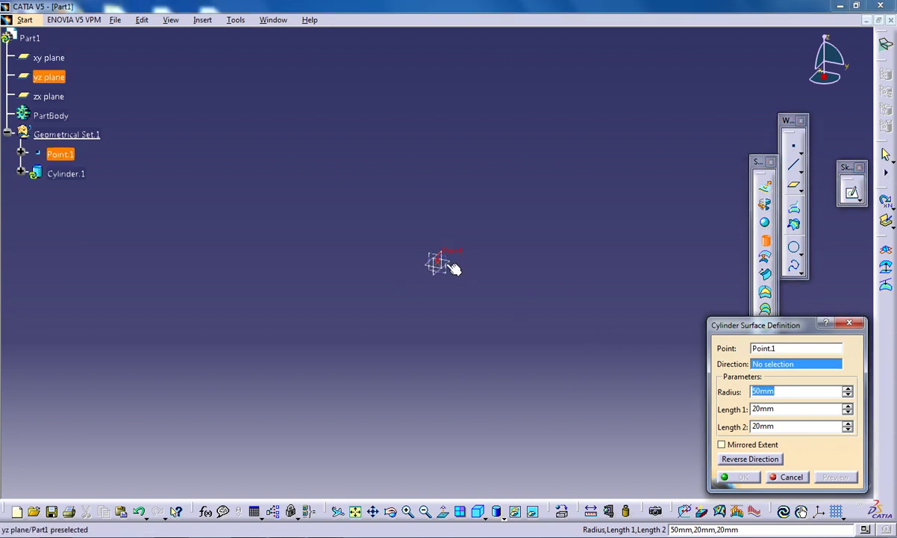
{"action": "left_click", "coordinate": [457, 267]}
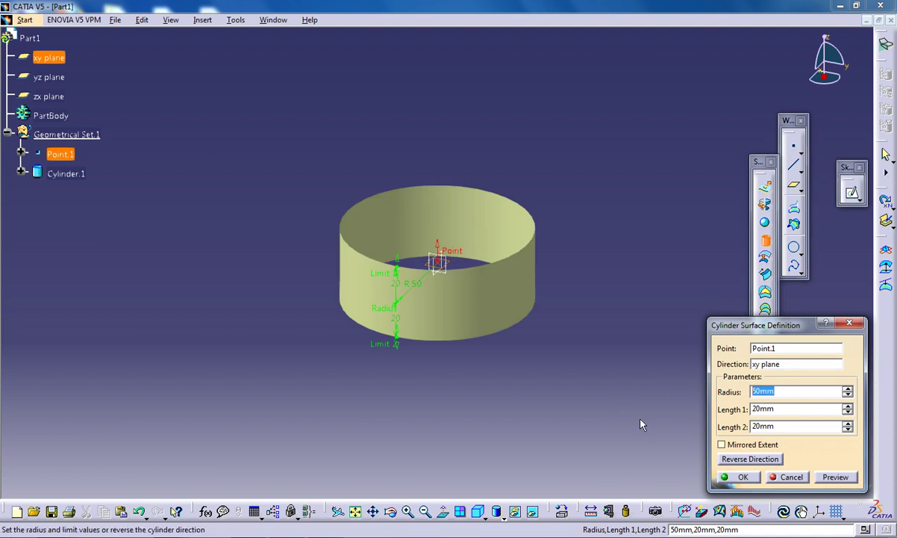
{"action": "type", "text": "20"}
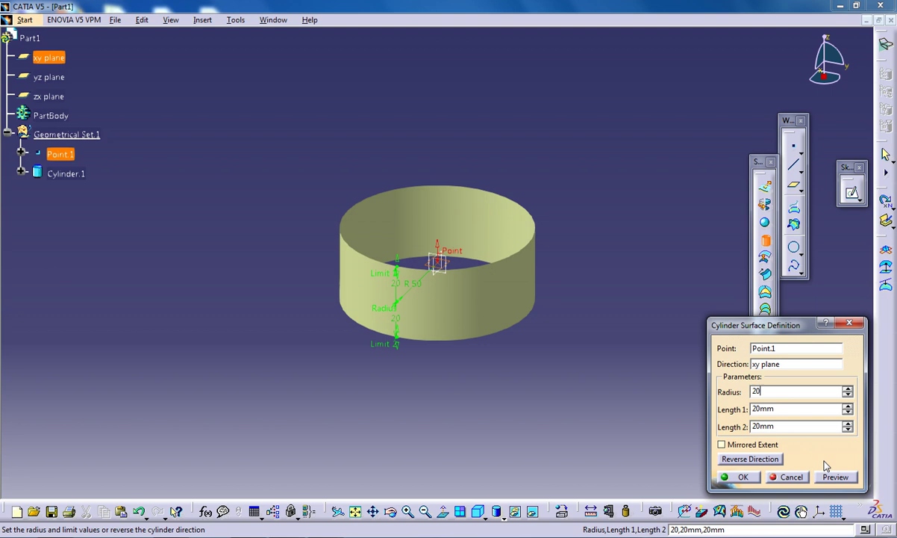
{"action": "key", "text": "Return"}
{"action": "left_click", "coordinate": [744, 477]}
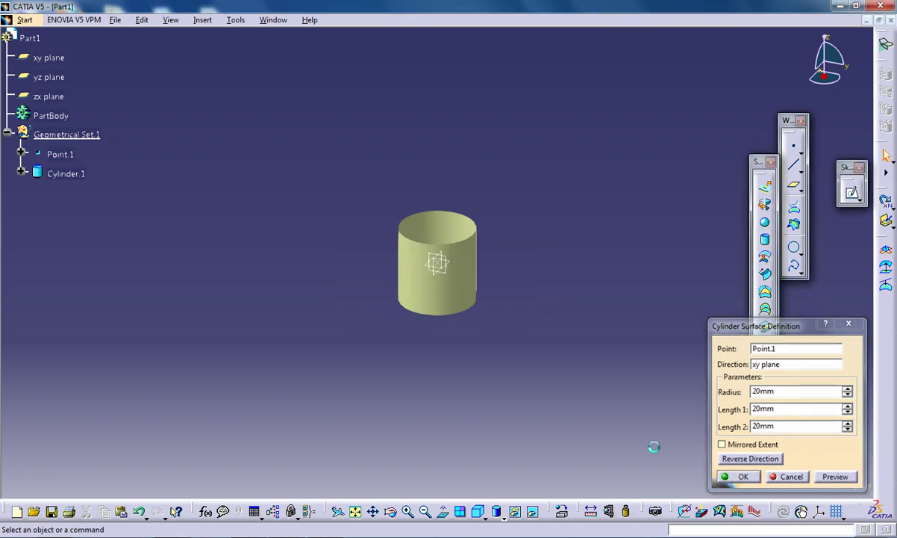
{"action": "middle_click_drag", "start_coordinate": [518, 266], "coordinate": [452, 263]}
- Sketch on the yz plane and start a spline with wave points from the left
{"action": "left_click", "coordinate": [470, 258]}
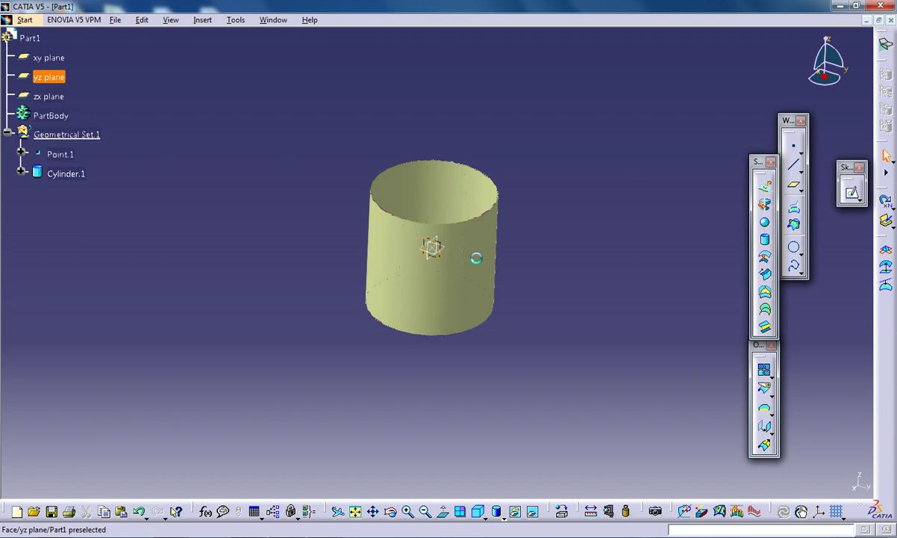
{"action": "left_click", "coordinate": [851, 192]}
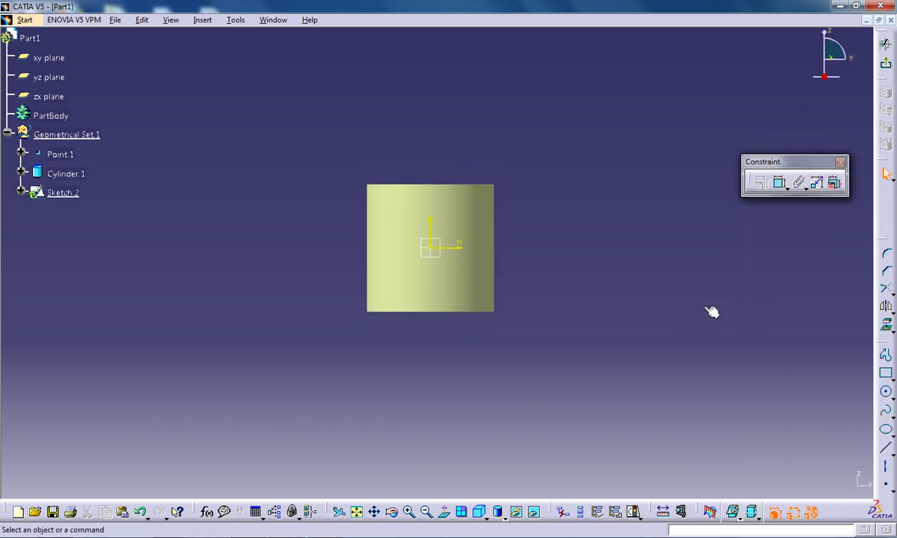
{"action": "left_click", "coordinate": [886, 410]}
{"action": "left_click", "coordinate": [143, 227]}
{"action": "left_click", "coordinate": [178, 265]}
{"action": "left_click", "coordinate": [252, 223]}
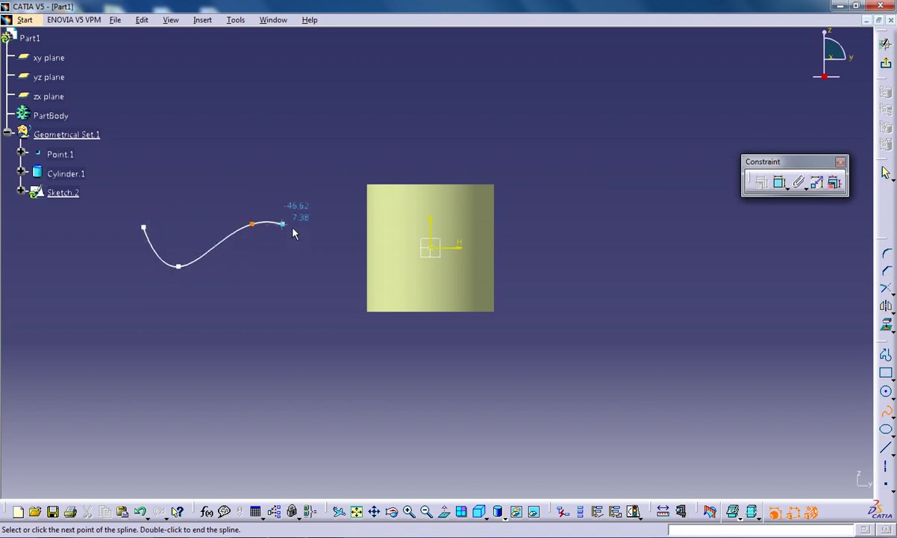
{"action": "left_click", "coordinate": [304, 231]}
- Continue the wavy spline across the cylinder to its right end and exit the sketch
{"action": "left_click", "coordinate": [401, 281]}
{"action": "left_click", "coordinate": [467, 224]}
{"action": "left_click", "coordinate": [521, 223]}
{"action": "left_click", "coordinate": [597, 261]}
{"action": "left_click", "coordinate": [646, 254]}
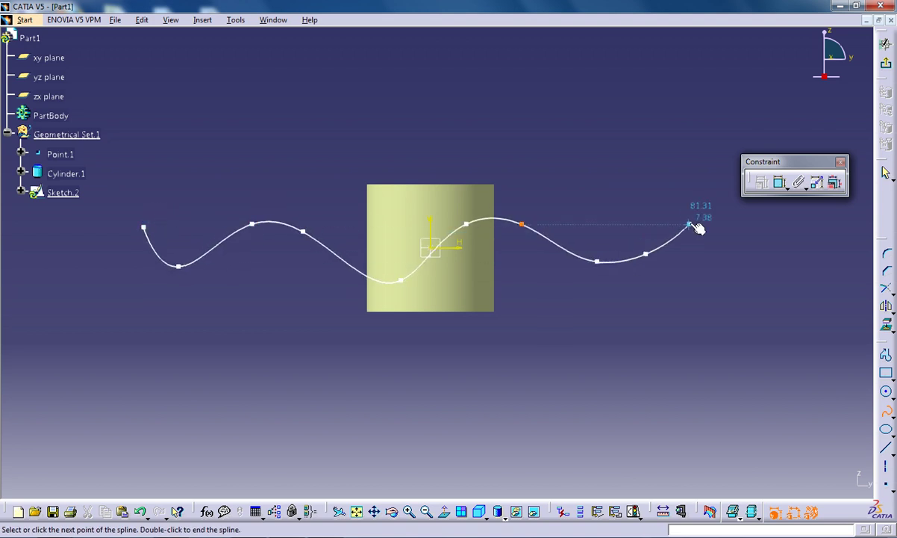
{"action": "left_click", "coordinate": [692, 224]}
{"action": "left_click", "coordinate": [747, 248]}
{"action": "double_click", "coordinate": [749, 247]}
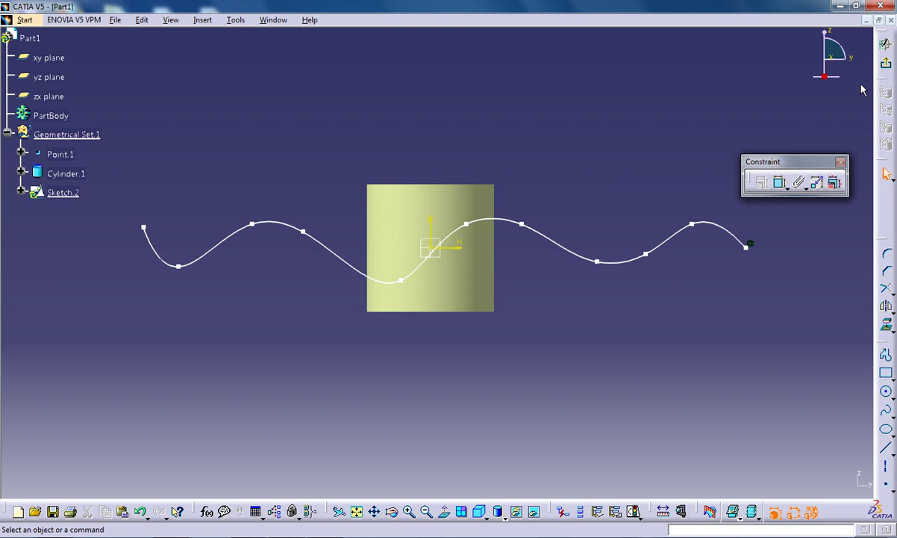
{"action": "left_click", "coordinate": [886, 45]}
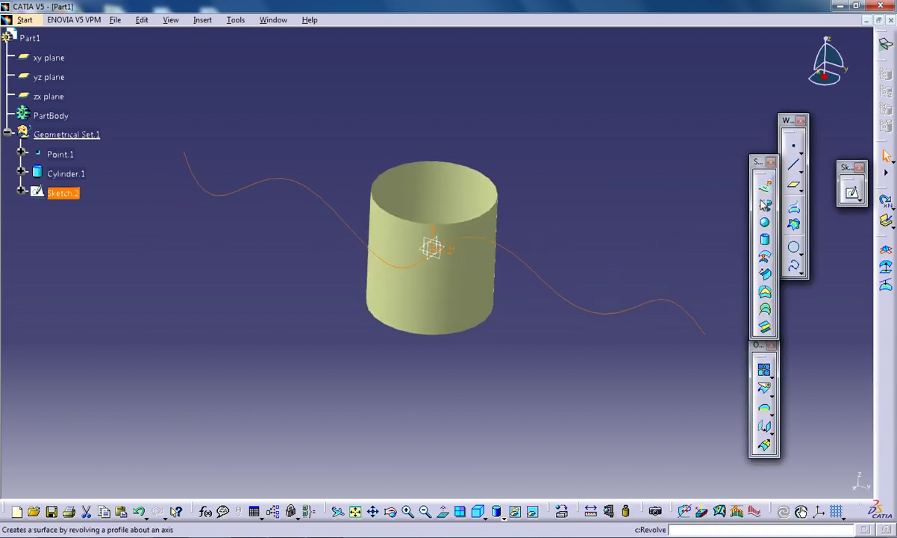
- Extrude Sketch.2 30mm with Mirrored Extent into Extrude.1, then undock the Operations toolbar
{"action": "left_click", "coordinate": [764, 186]}
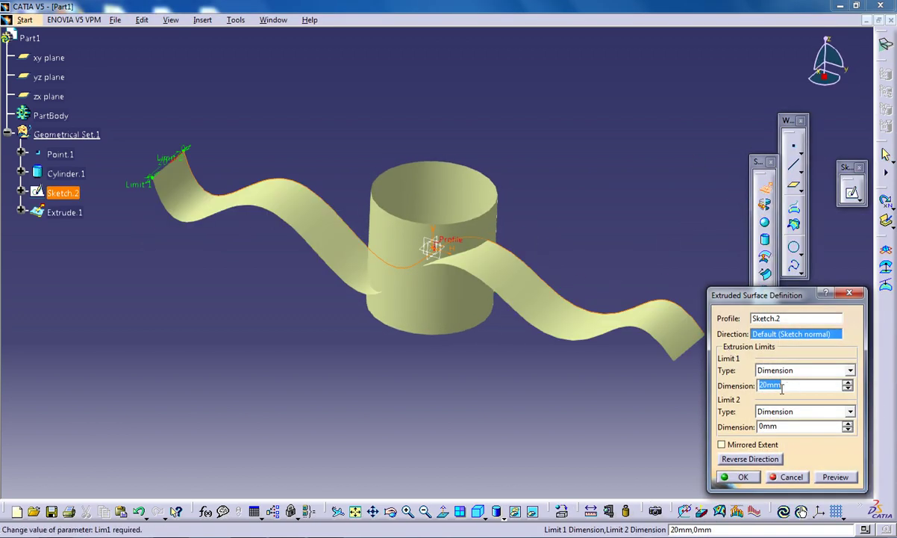
{"action": "type", "text": "30"}
{"action": "left_click", "coordinate": [722, 444]}
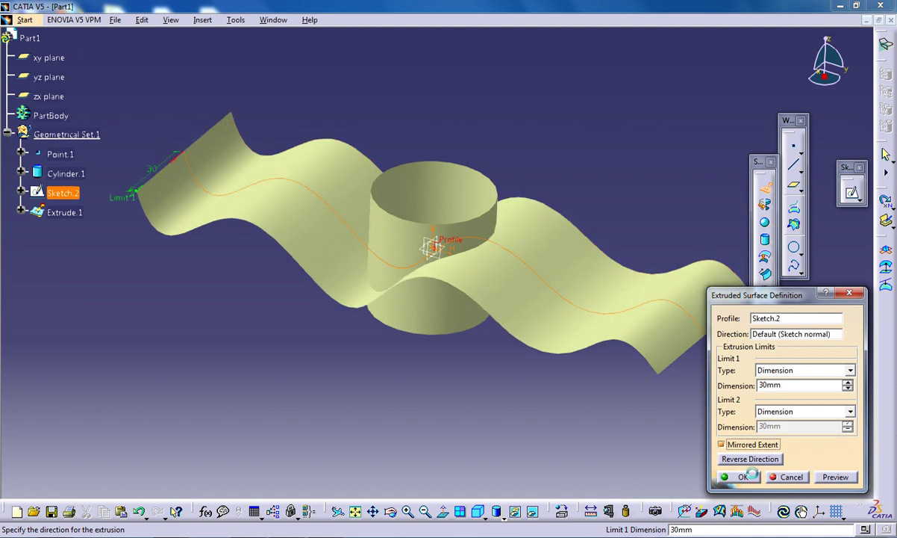
{"action": "left_click", "coordinate": [739, 476]}
{"action": "middle_click_drag", "start_coordinate": [431, 252], "coordinate": [511, 235]}
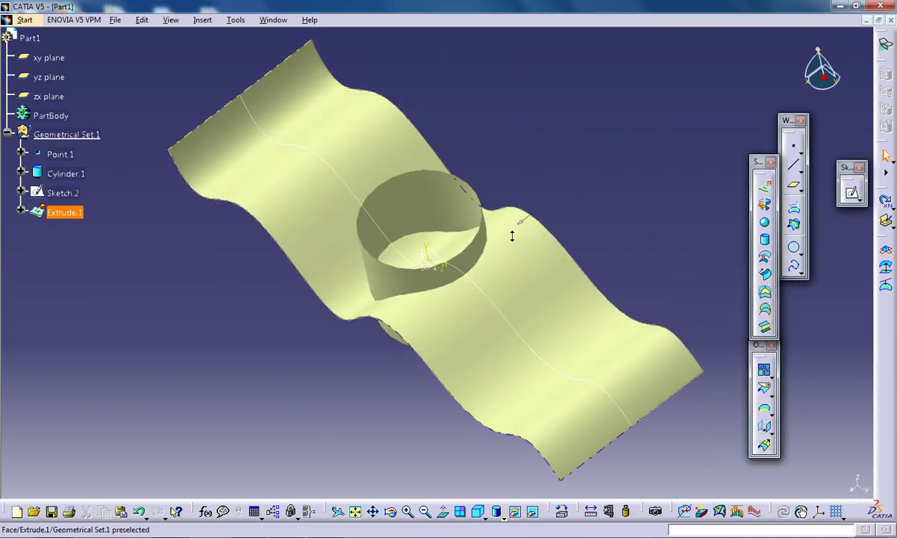
{"action": "mouse_move", "coordinate": [463, 257]}
{"action": "middle_mouse_down"}
{"action": "mouse_move", "coordinate": [521, 179]}
{"action": "mouse_move", "coordinate": [558, 175]}
{"action": "middle_mouse_up"}
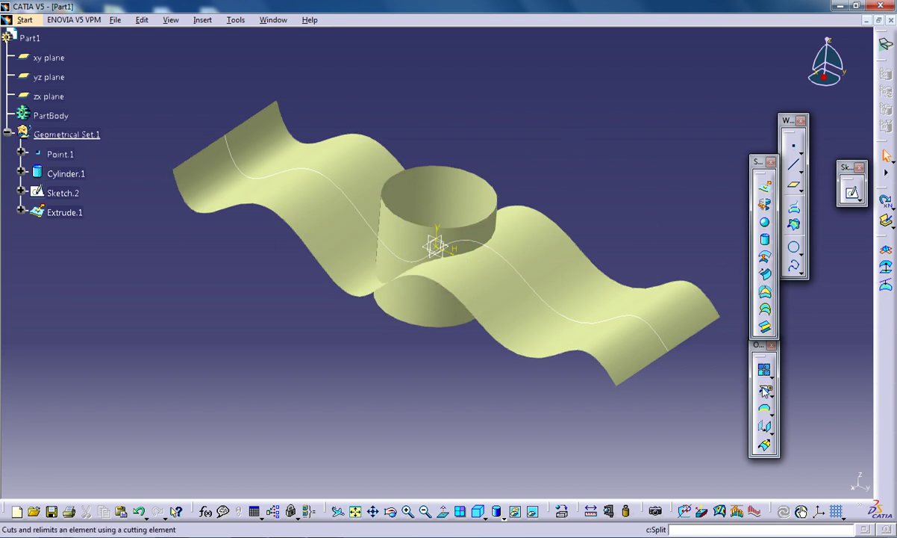
{"action": "left_click_drag", "start_coordinate": [758, 345], "coordinate": [814, 352]}
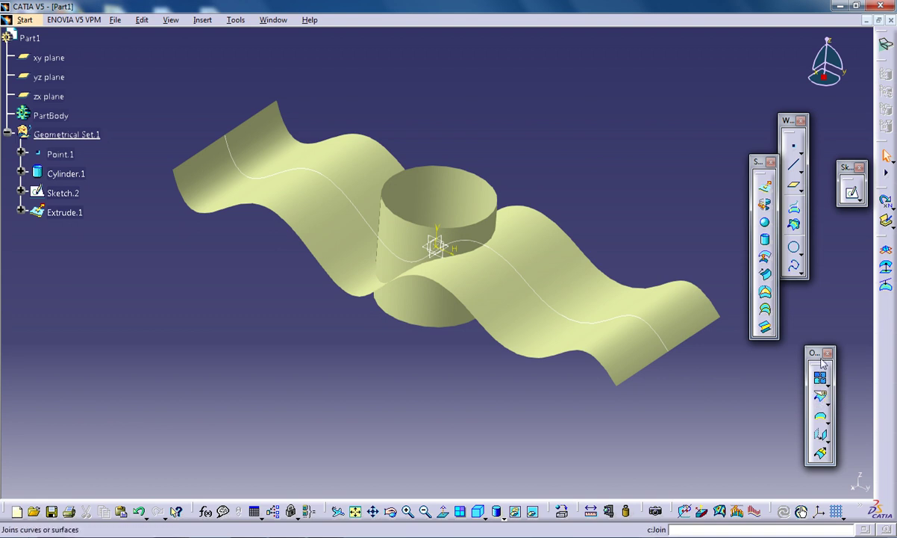
- Open Customize from the toolbar menu, view the Toolbars list, then close it
{"action": "right_click", "coordinate": [887, 440]}
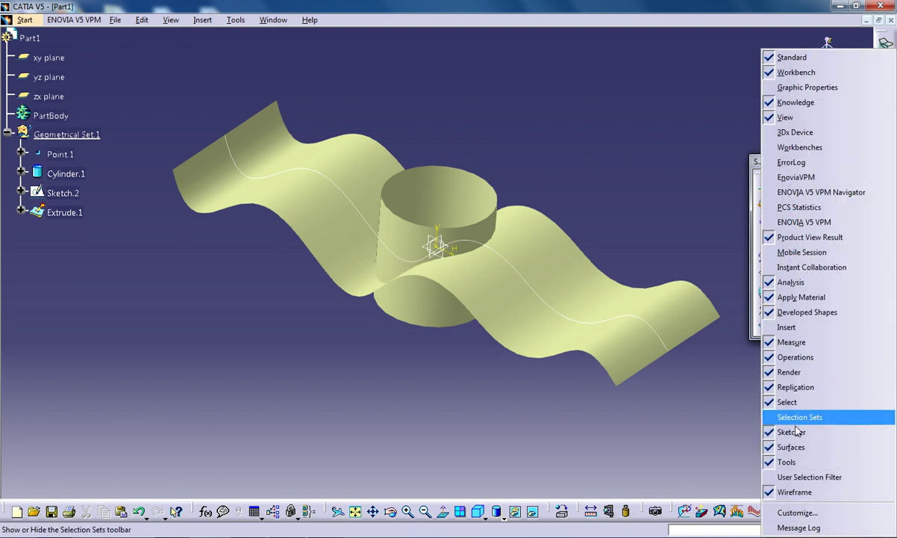
{"action": "left_click", "coordinate": [816, 514]}
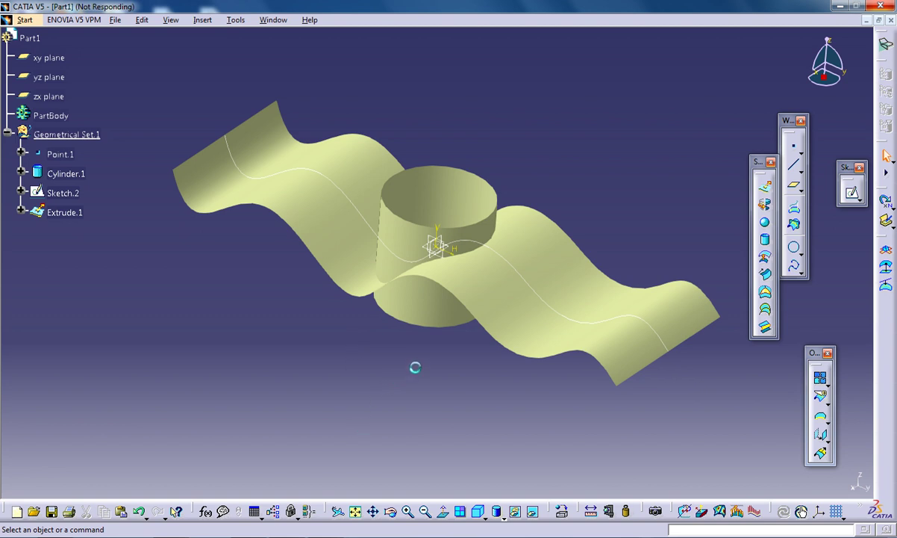
{"action": "left_click", "coordinate": [332, 143]}
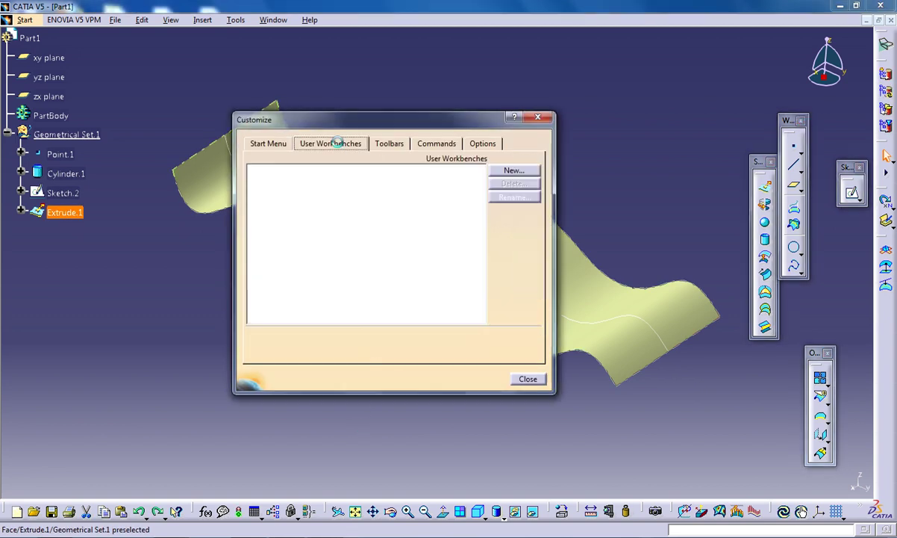
{"action": "left_click", "coordinate": [387, 144]}
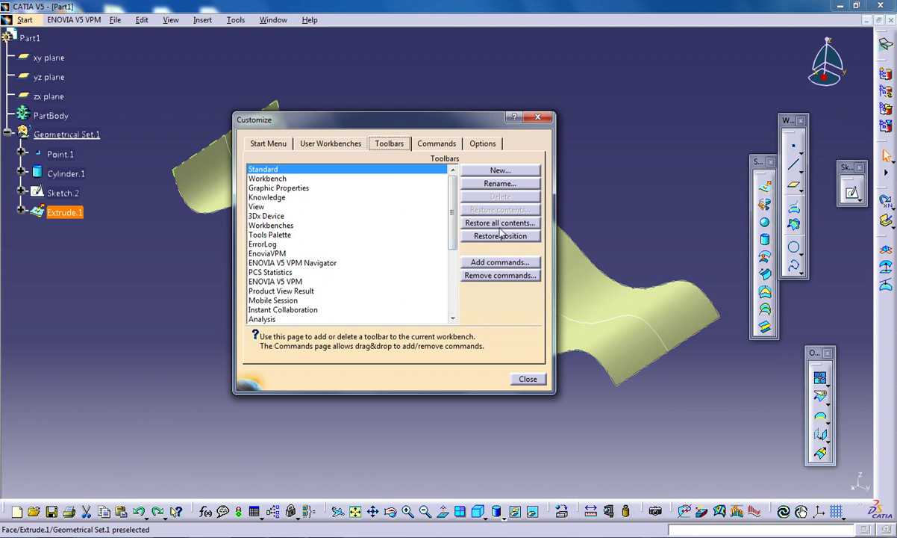
{"action": "left_click", "coordinate": [527, 379]}
{"action": "middle_click_drag", "start_coordinate": [527, 378], "coordinate": [477, 283]}
- Split Cylinder.1 by Extrude.1 using Other side to keep the lower portion
{"action": "left_click", "coordinate": [820, 377]}
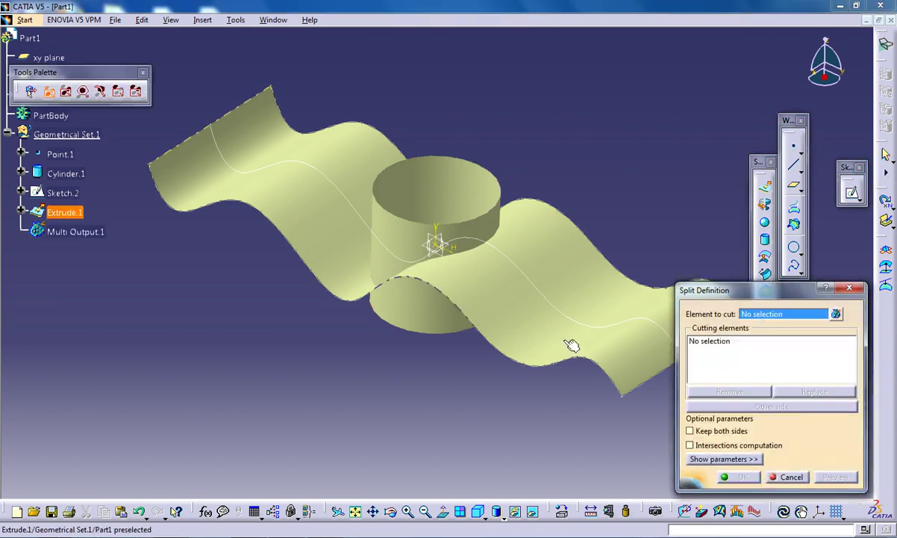
{"action": "left_click_drag", "start_coordinate": [735, 292], "coordinate": [133, 228]}
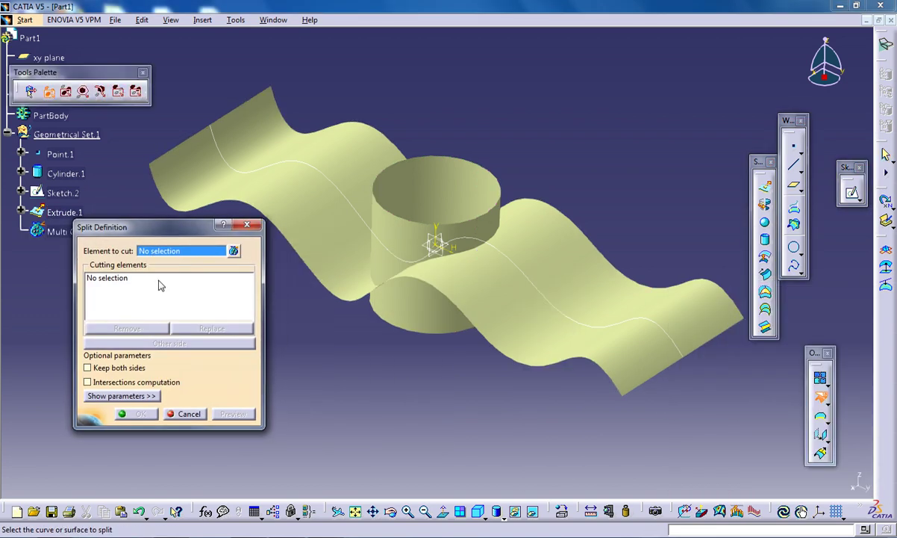
{"action": "left_click", "coordinate": [396, 237]}
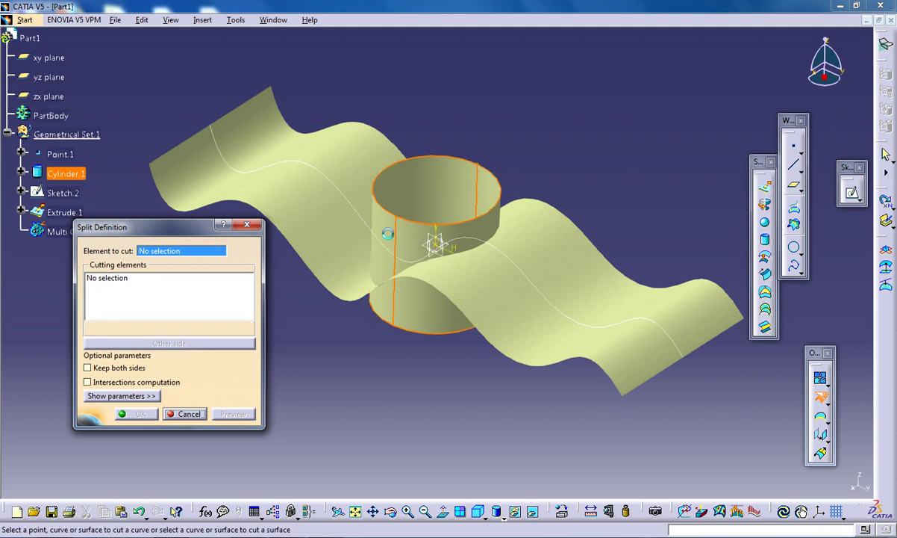
{"action": "left_click", "coordinate": [553, 256]}
{"action": "middle_click_drag", "start_coordinate": [497, 267], "coordinate": [424, 322]}
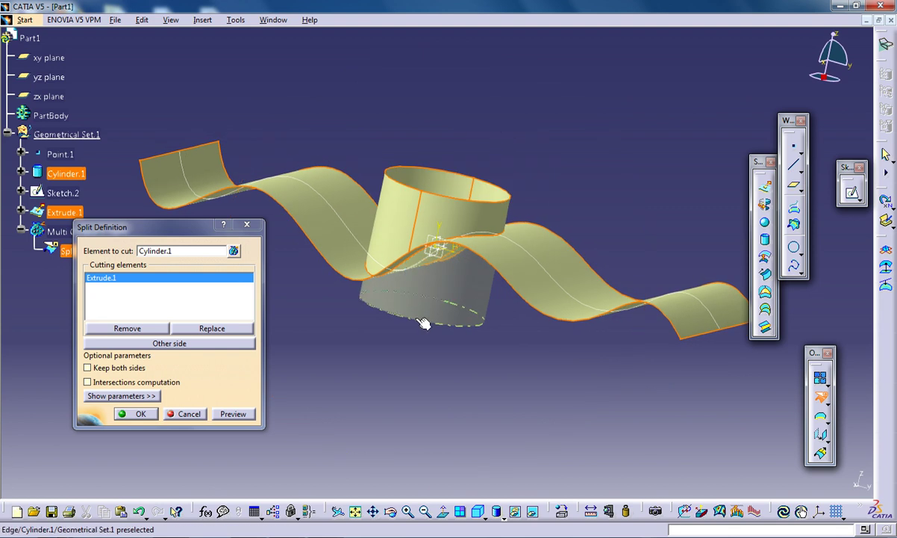
{"action": "left_click", "coordinate": [200, 347]}
{"action": "left_click", "coordinate": [200, 346]}
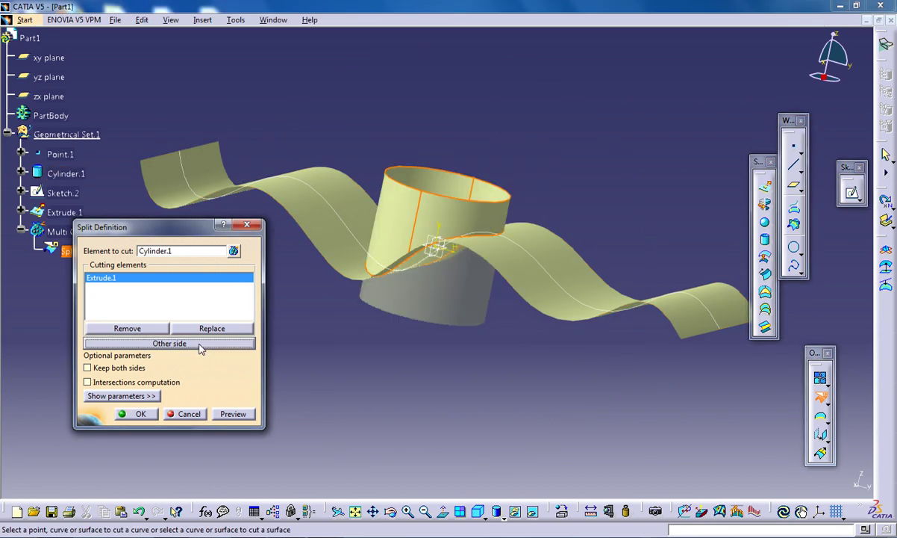
{"action": "left_click", "coordinate": [202, 346]}
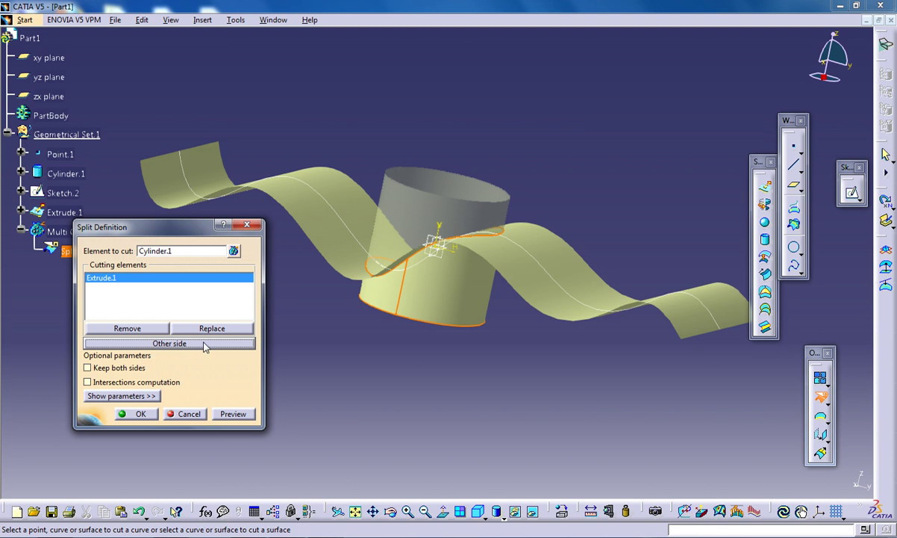
{"action": "left_click", "coordinate": [139, 413]}
{"action": "middle_click_drag", "start_coordinate": [390, 197], "coordinate": [97, 314]}
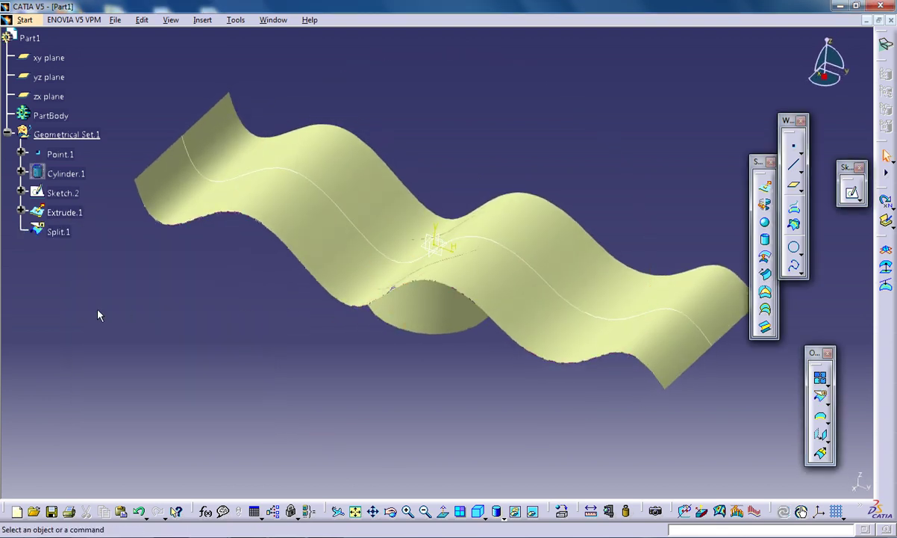
- Edit Split.1 to enable Keep both sides and apply it
{"action": "double_click", "coordinate": [59, 232]}
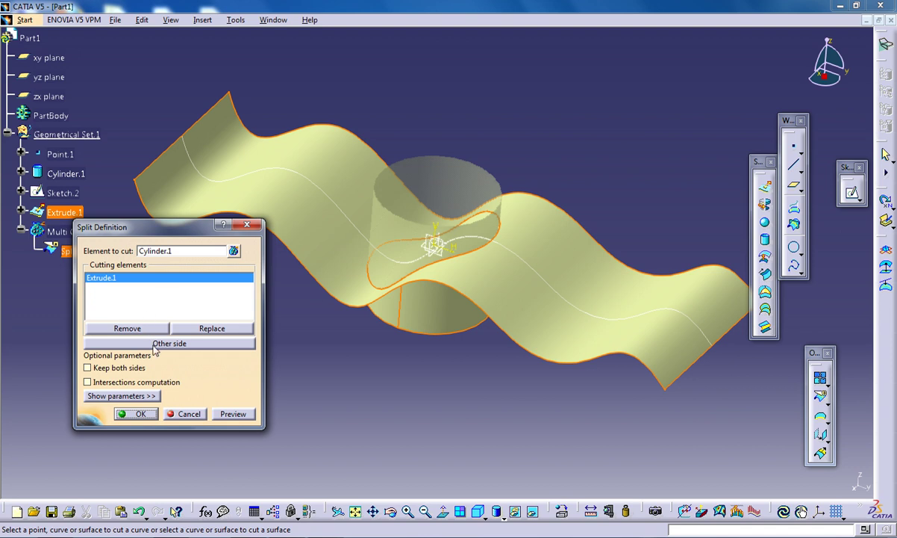
{"action": "left_click", "coordinate": [88, 368]}
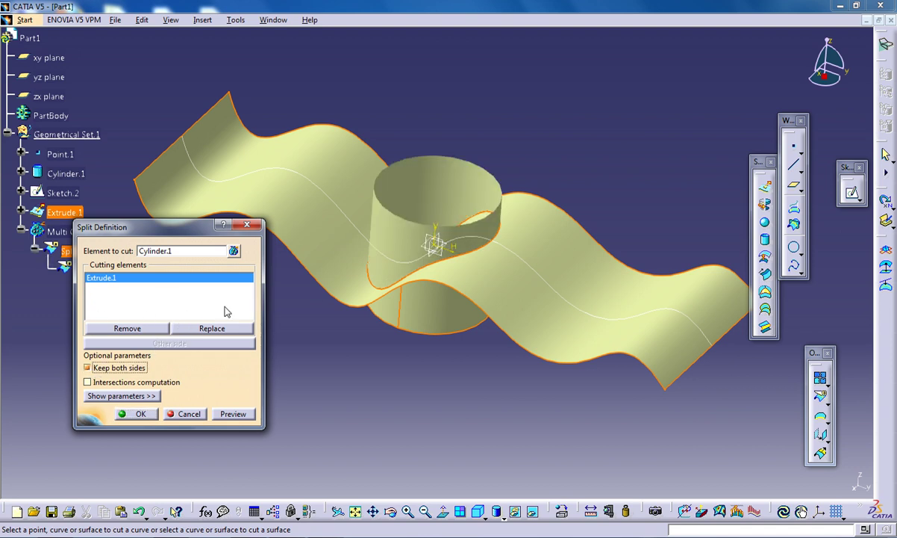
{"action": "left_click", "coordinate": [141, 413]}
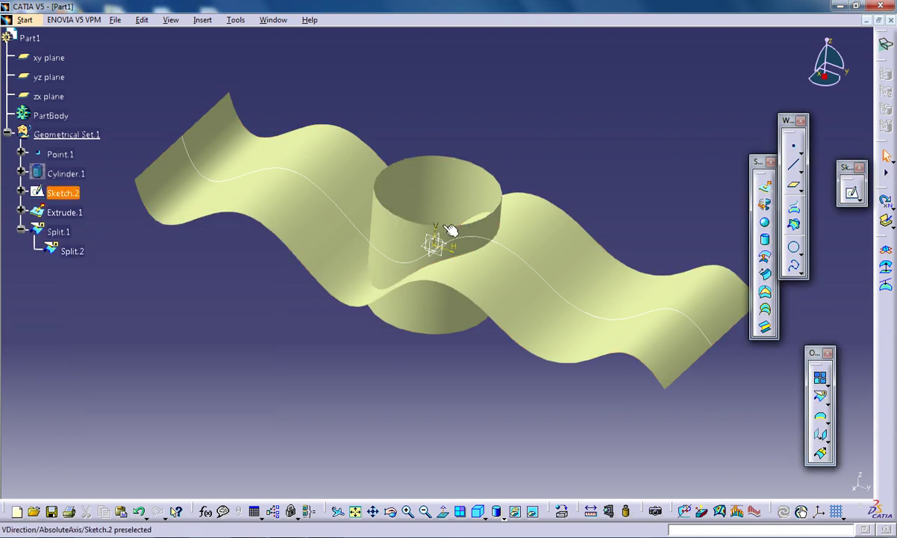
{"action": "middle_click_drag", "start_coordinate": [366, 267], "coordinate": [423, 285]}
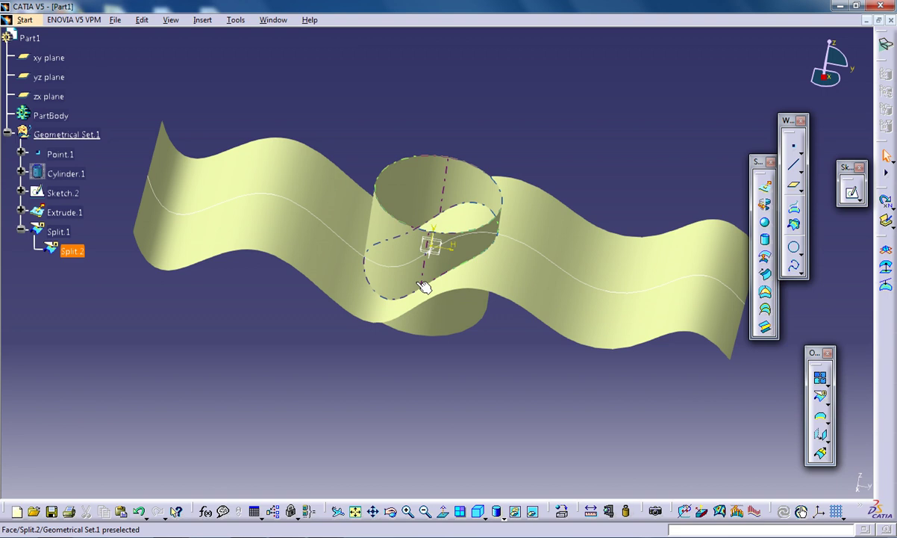
- Select Extrude.1, Split.1 and Split.2 pieces in turn to inspect the cut edge
{"action": "left_click", "coordinate": [481, 266], "text": "ctrl"}
{"action": "middle_click_drag", "start_coordinate": [481, 266], "coordinate": [516, 194]}
{"action": "left_click", "coordinate": [400, 252]}
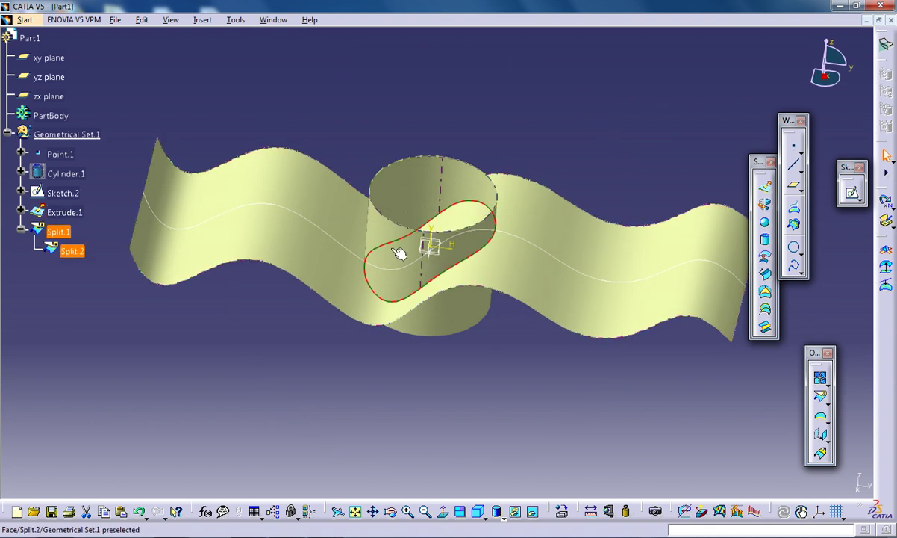
{"action": "middle_click_drag", "start_coordinate": [401, 253], "coordinate": [387, 293]}
{"action": "left_click", "coordinate": [186, 269]}
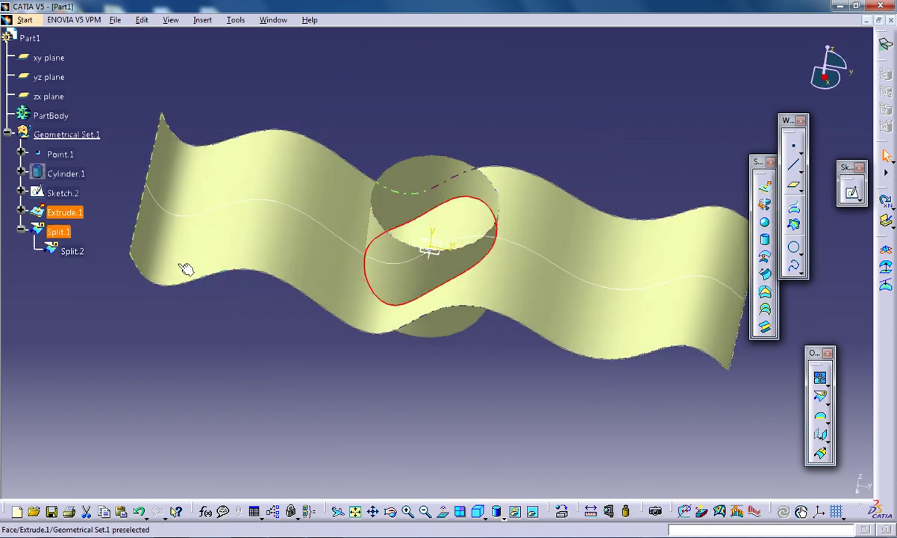
{"action": "middle_click_drag", "start_coordinate": [356, 259], "coordinate": [447, 189]}
{"action": "left_click", "coordinate": [431, 247]}
{"action": "left_click", "coordinate": [532, 221]}
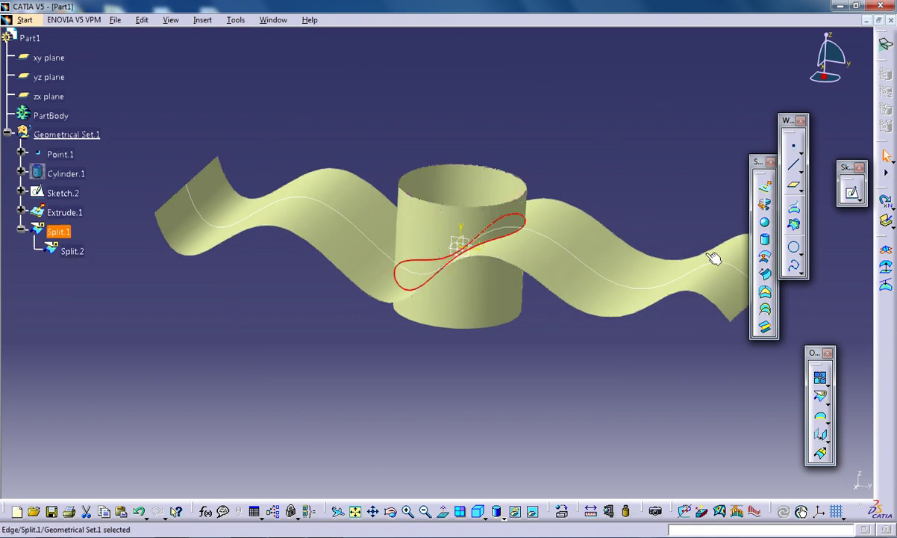
{"action": "left_click", "coordinate": [715, 257], "text": "ctrl"}
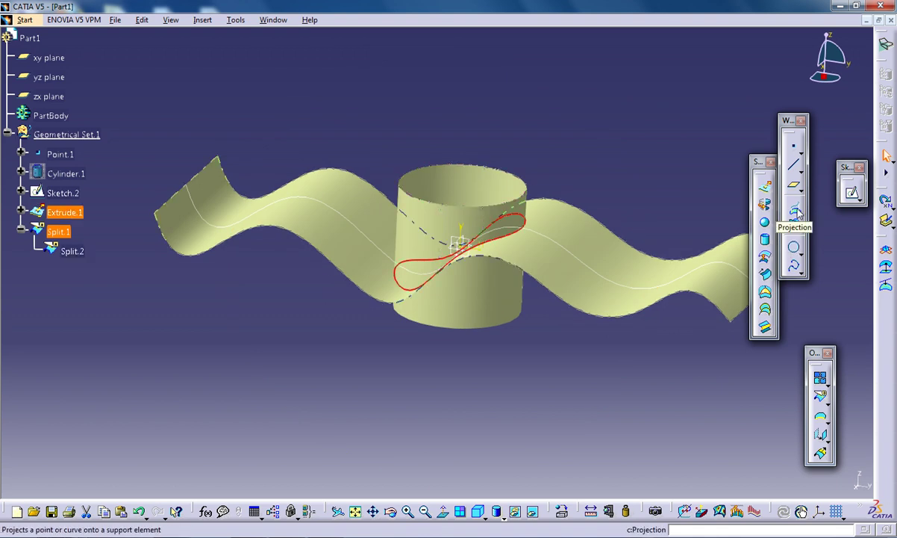
{"action": "left_click", "coordinate": [526, 220]}
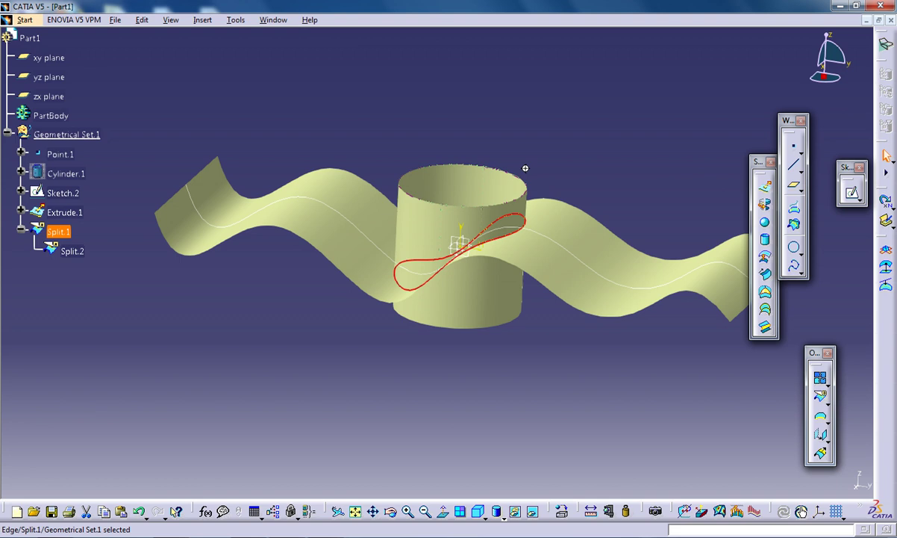
{"action": "middle_click_drag", "start_coordinate": [525, 168], "coordinate": [493, 218]}
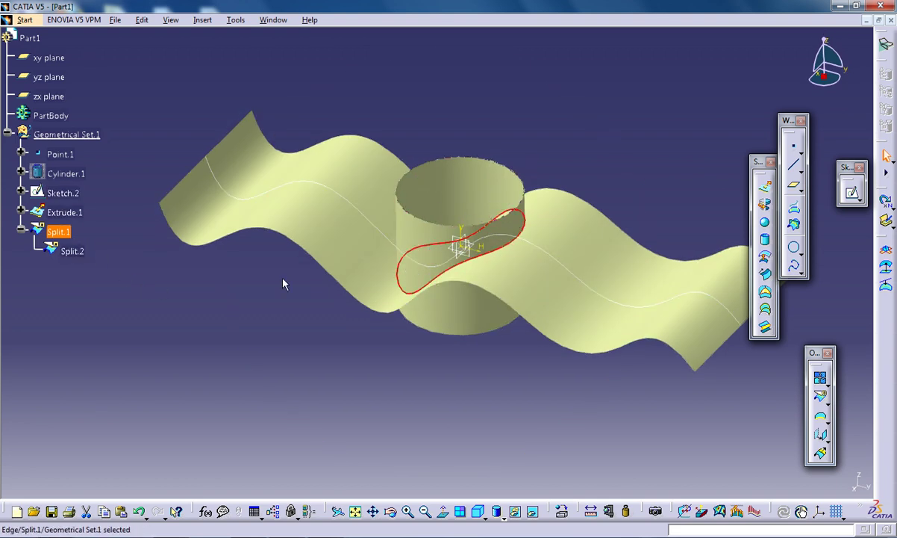
{"action": "double_click", "coordinate": [58, 231]}
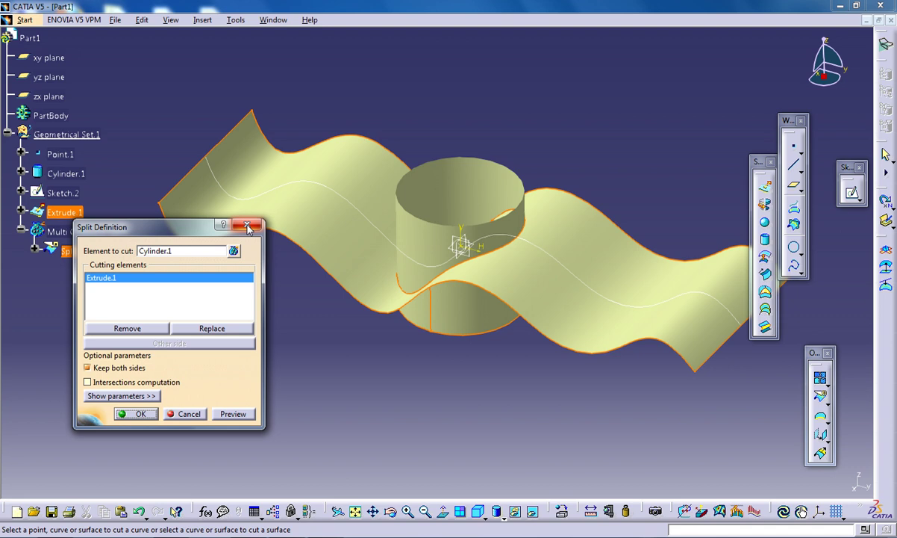
{"action": "left_click", "coordinate": [136, 413]}
{"action": "middle_click_drag", "start_coordinate": [393, 168], "coordinate": [411, 251]}
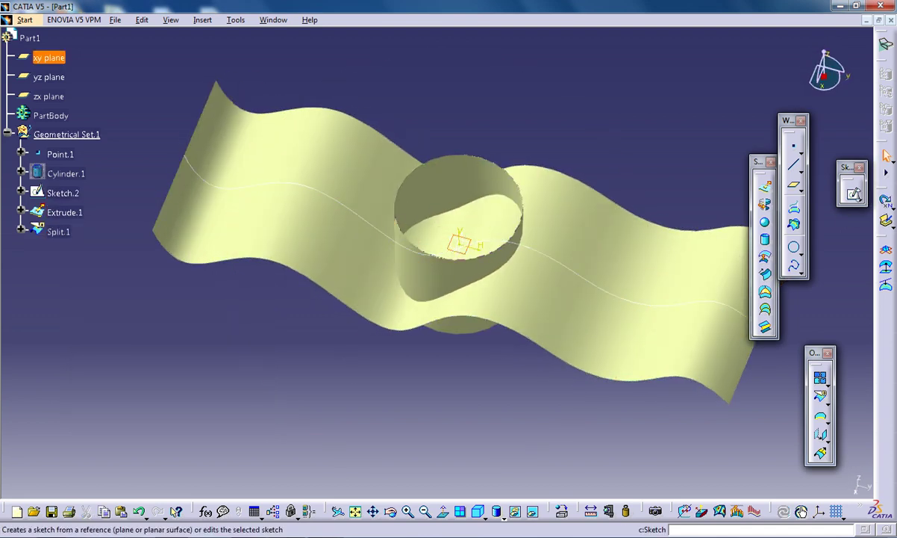
- Sketch a point on the vertical axis above the origin as Sketch.3
{"action": "left_click", "coordinate": [852, 191]}
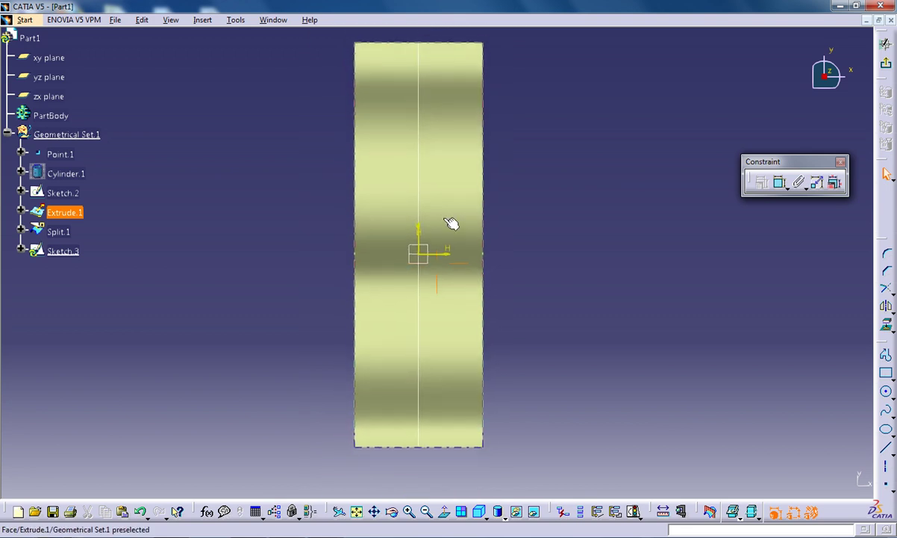
{"action": "left_click", "coordinate": [886, 484]}
{"action": "left_click", "coordinate": [419, 132]}
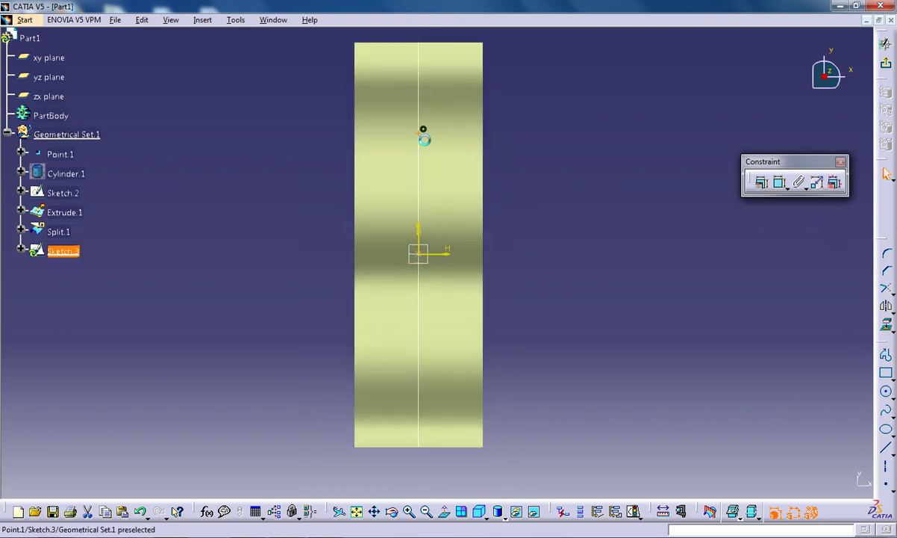
{"action": "left_click", "coordinate": [886, 62]}
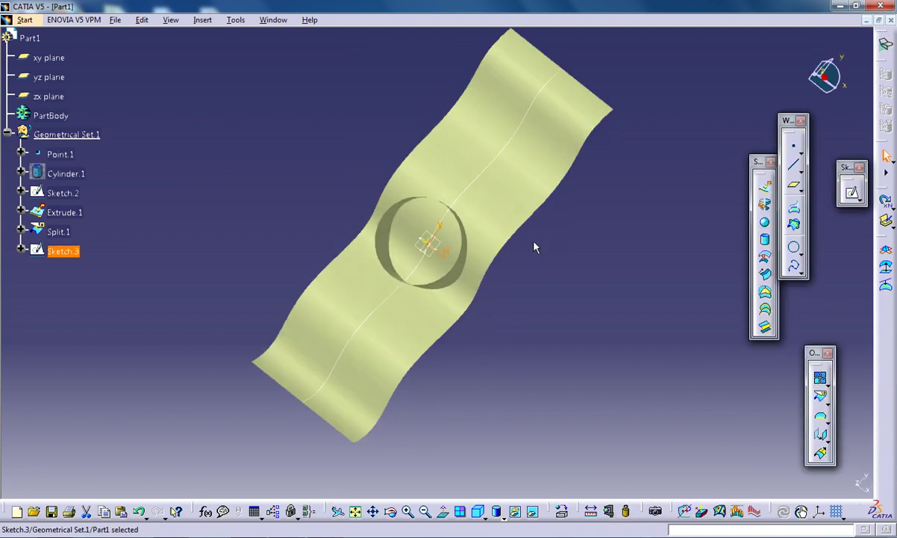
- Create Cylinder.2 at that point, directed by the xy plane, with radius 10
{"action": "left_click", "coordinate": [765, 239]}
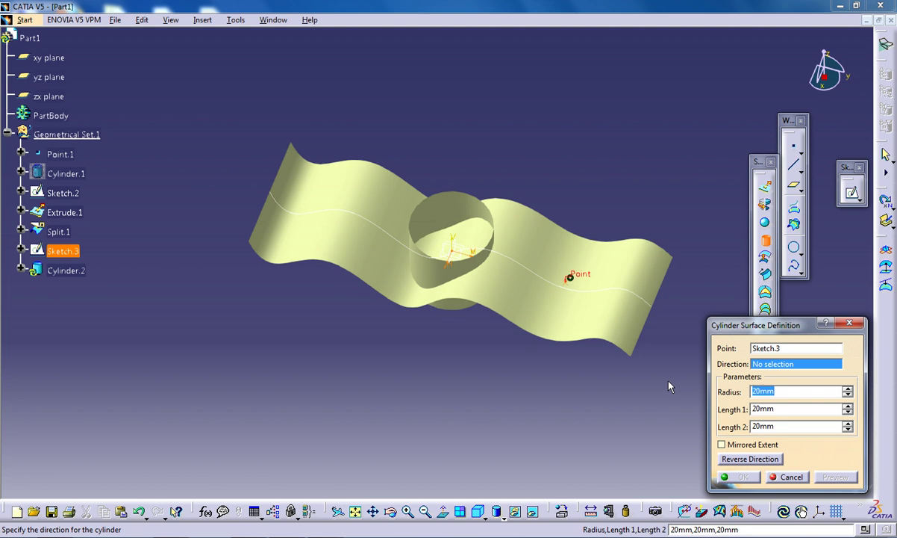
{"action": "left_click", "coordinate": [454, 246]}
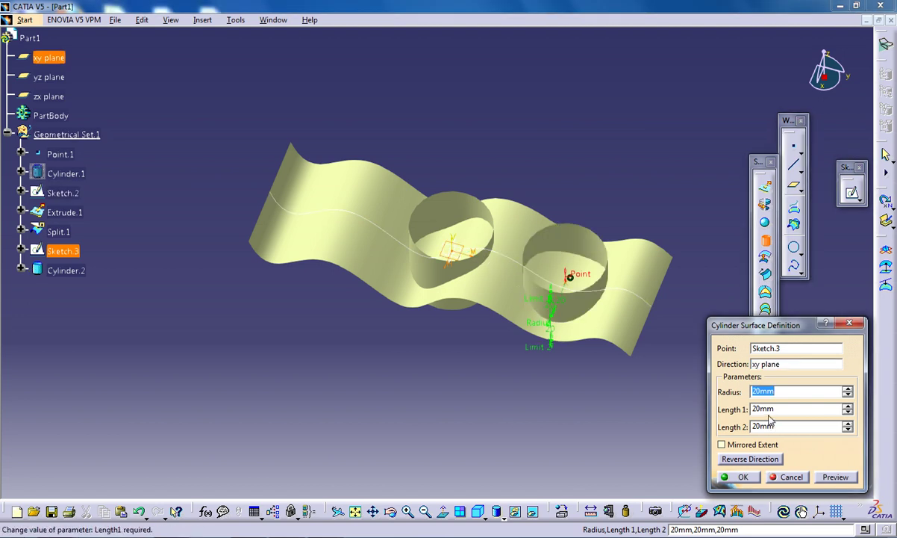
{"action": "type", "text": "10"}
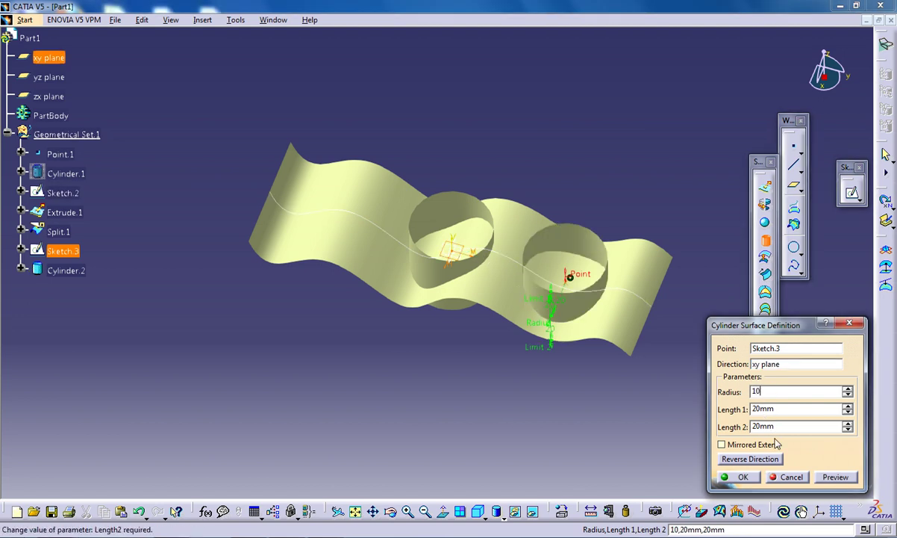
{"action": "left_click", "coordinate": [745, 477]}
{"action": "middle_click_drag", "start_coordinate": [642, 353], "coordinate": [565, 186]}
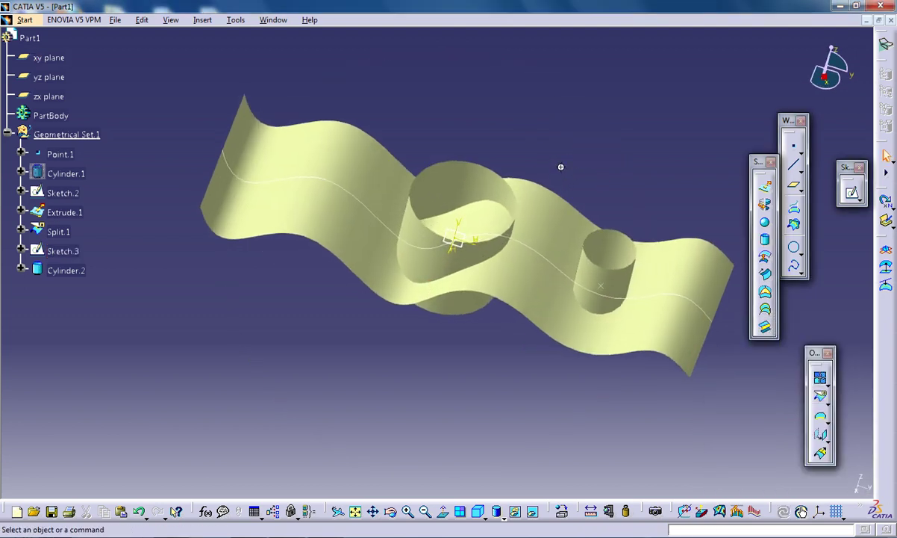
- Sketch a new point on the vertical axis as Sketch.4
{"action": "middle_click_drag", "start_coordinate": [561, 166], "coordinate": [656, 158]}
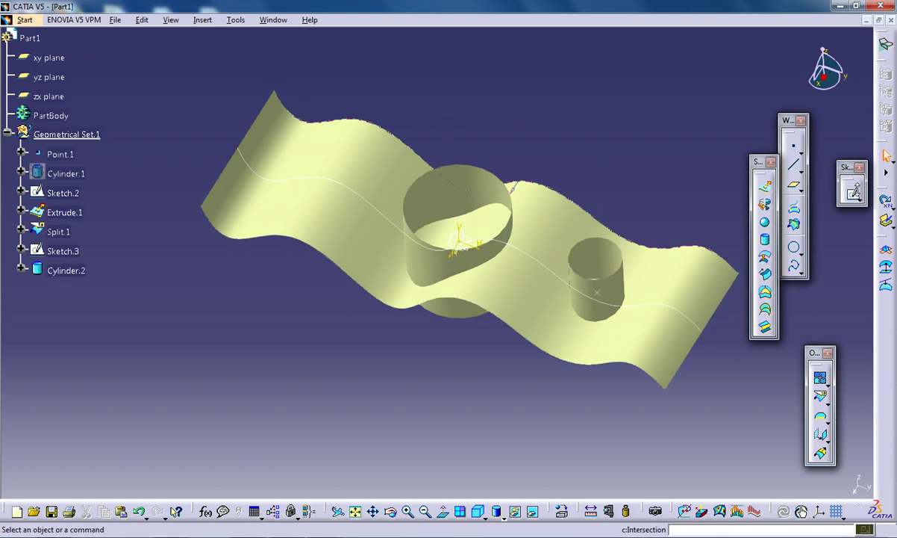
{"action": "left_click", "coordinate": [852, 192]}
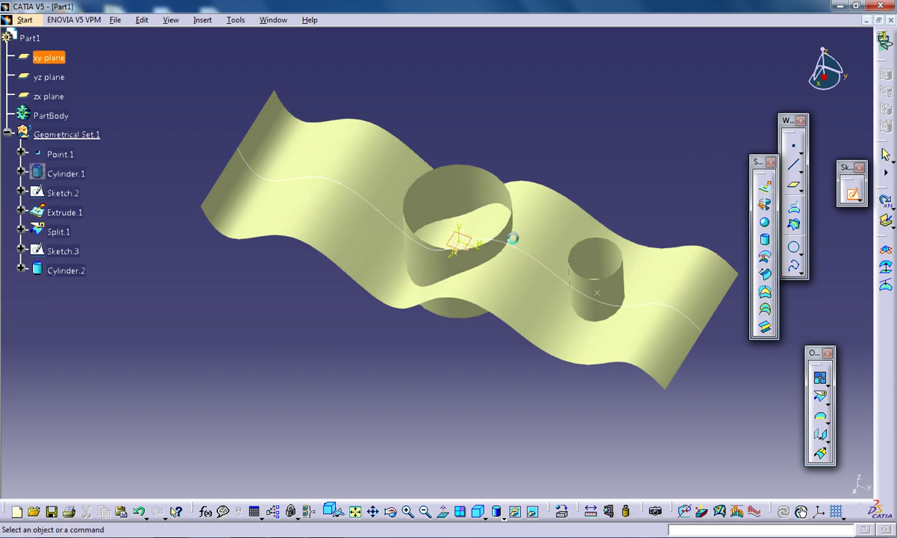
{"action": "middle_click_drag", "start_coordinate": [589, 259], "coordinate": [590, 268]}
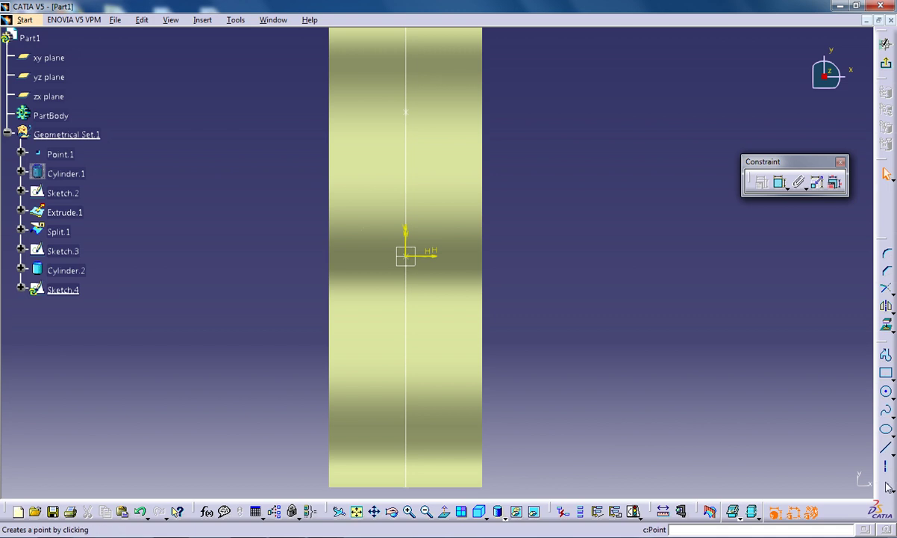
{"action": "left_click", "coordinate": [409, 283]}
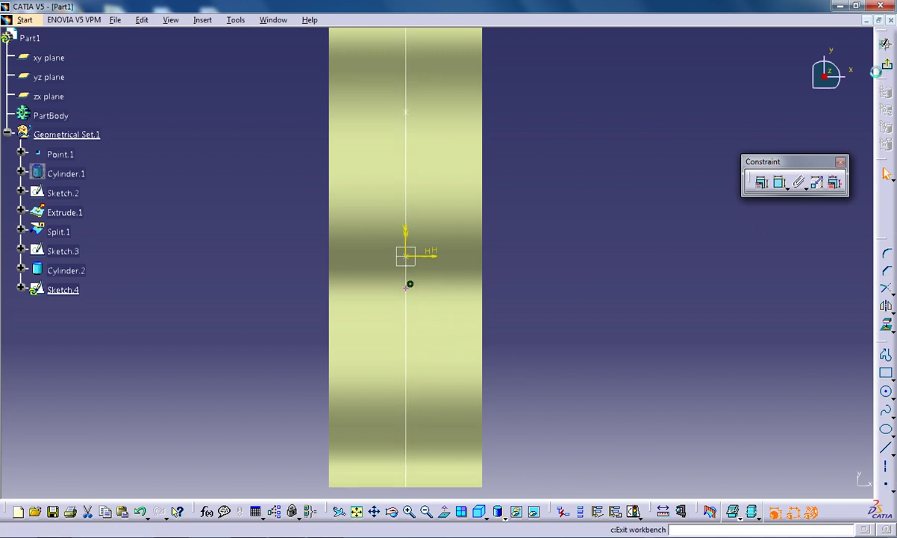
{"action": "left_click", "coordinate": [886, 43]}
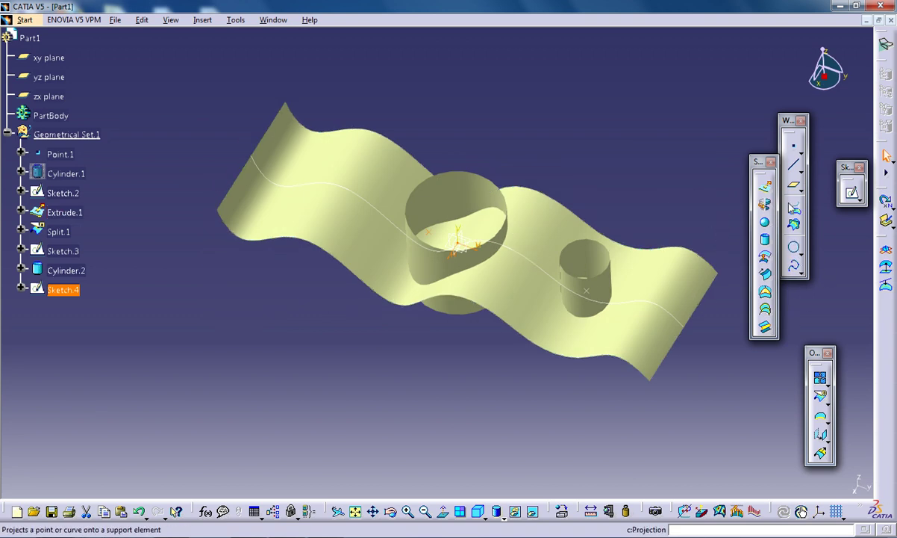
- Create Cylinder.3 at the Sketch.4 point along the xy plane with an edited radius
{"action": "left_click", "coordinate": [477, 242]}
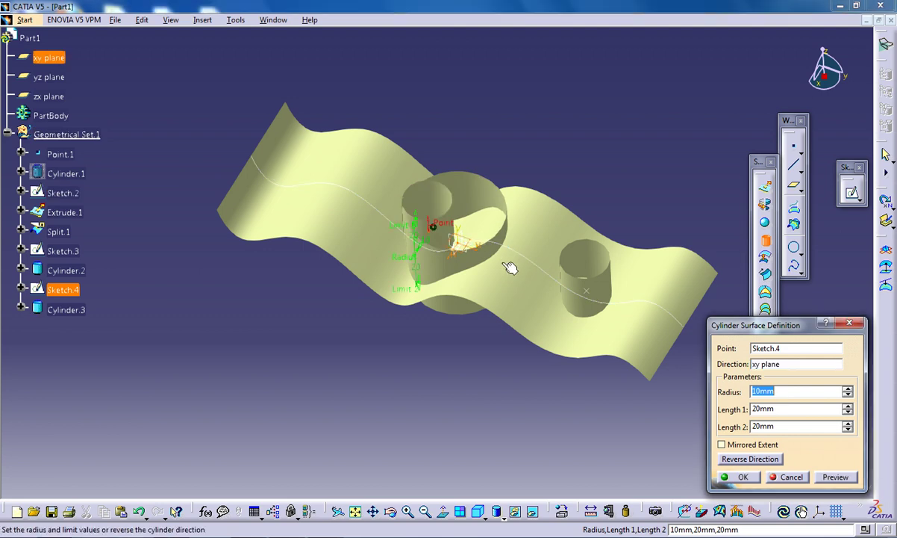
{"action": "type", "text": "15"}
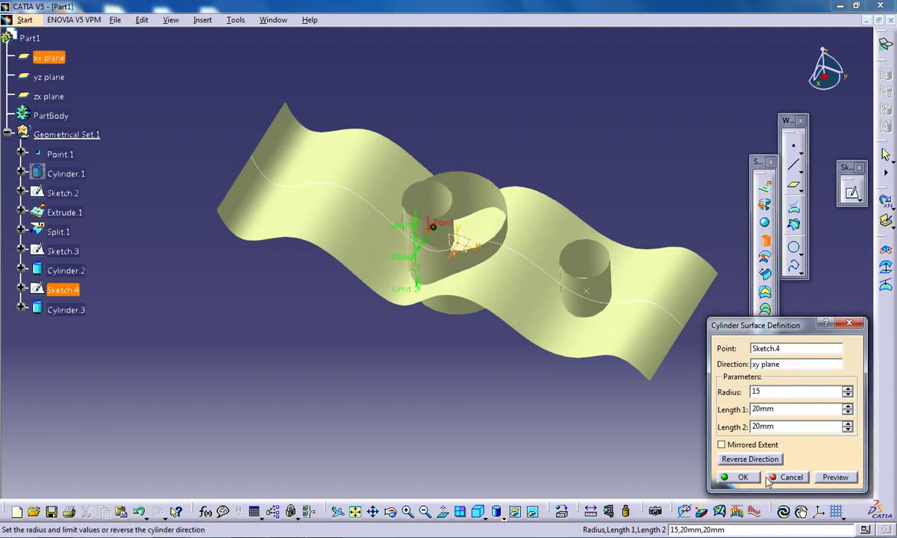
{"action": "left_click", "coordinate": [740, 476]}
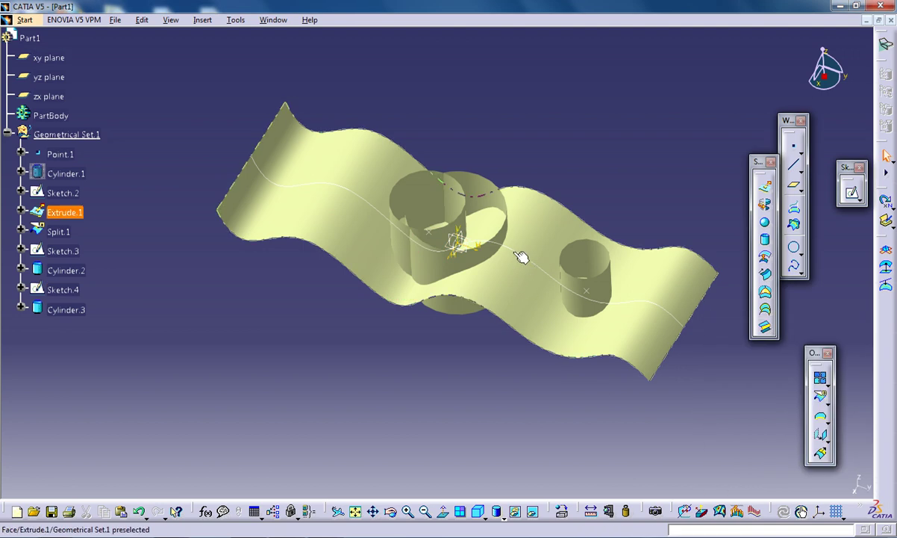
{"action": "mouse_move", "coordinate": [520, 255]}
{"action": "middle_mouse_down"}
{"action": "mouse_move", "coordinate": [514, 239]}
{"action": "mouse_move", "coordinate": [587, 136]}
{"action": "mouse_move", "coordinate": [597, 195]}
{"action": "middle_mouse_up"}
- Start a Split and pick Cylinder.2, Split.2 and Cylinder.3 as elements to cut
{"action": "mouse_move", "coordinate": [559, 170]}
{"action": "middle_mouse_down"}
{"action": "mouse_move", "coordinate": [554, 141]}
{"action": "mouse_move", "coordinate": [721, 297]}
{"action": "middle_mouse_up"}
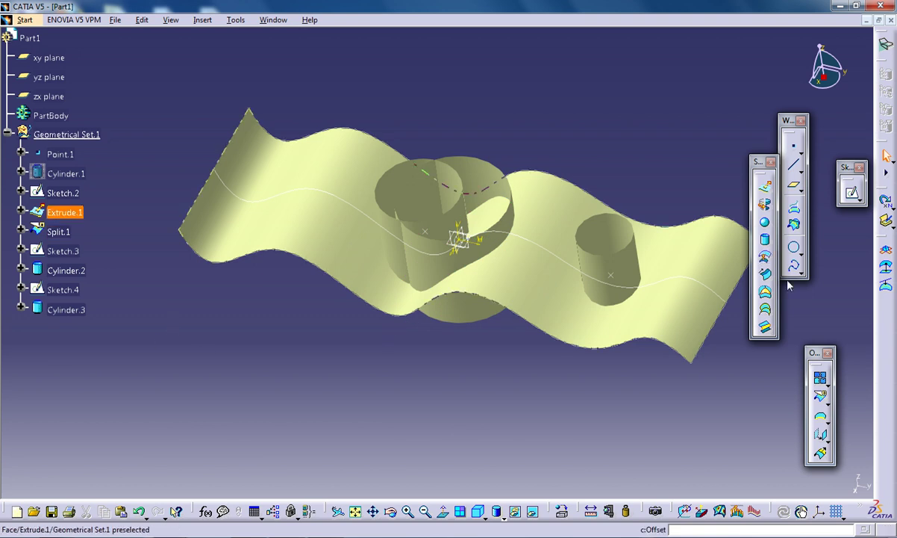
{"action": "left_click", "coordinate": [821, 397]}
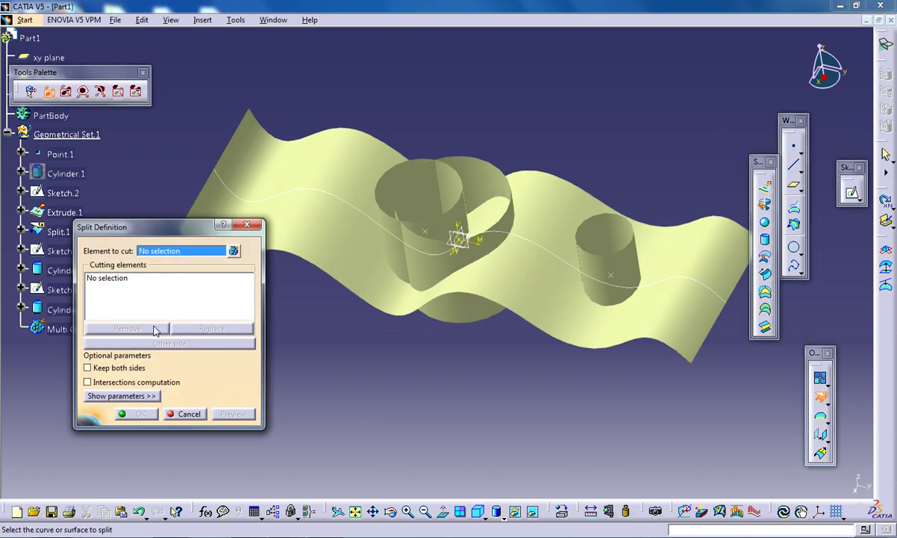
{"action": "left_click", "coordinate": [233, 251]}
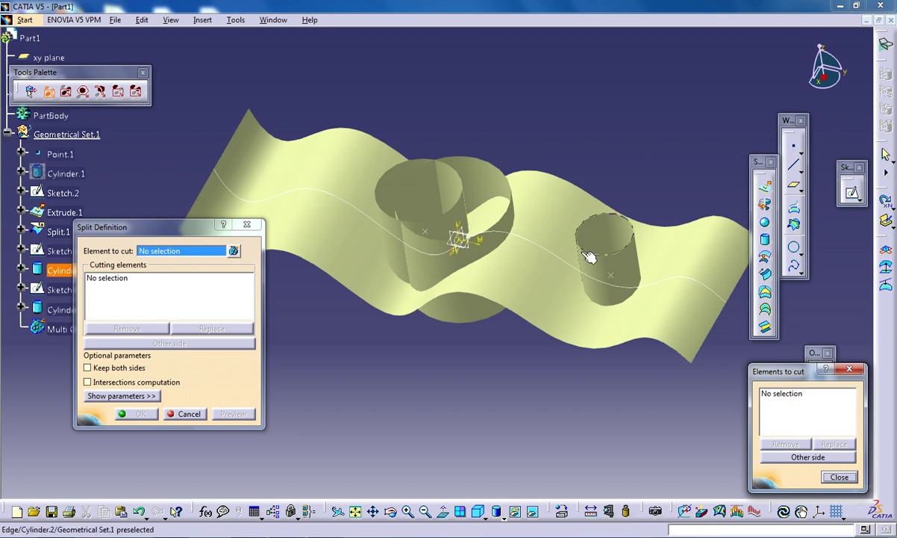
{"action": "left_click", "coordinate": [622, 266]}
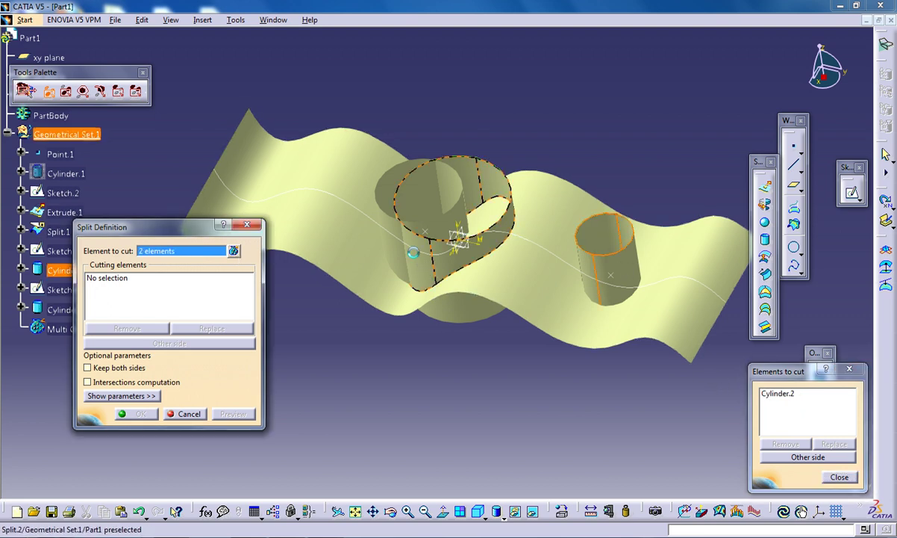
{"action": "left_click", "coordinate": [444, 239]}
{"action": "left_click", "coordinate": [400, 245]}
{"action": "middle_click_drag", "start_coordinate": [479, 159], "coordinate": [561, 304]}
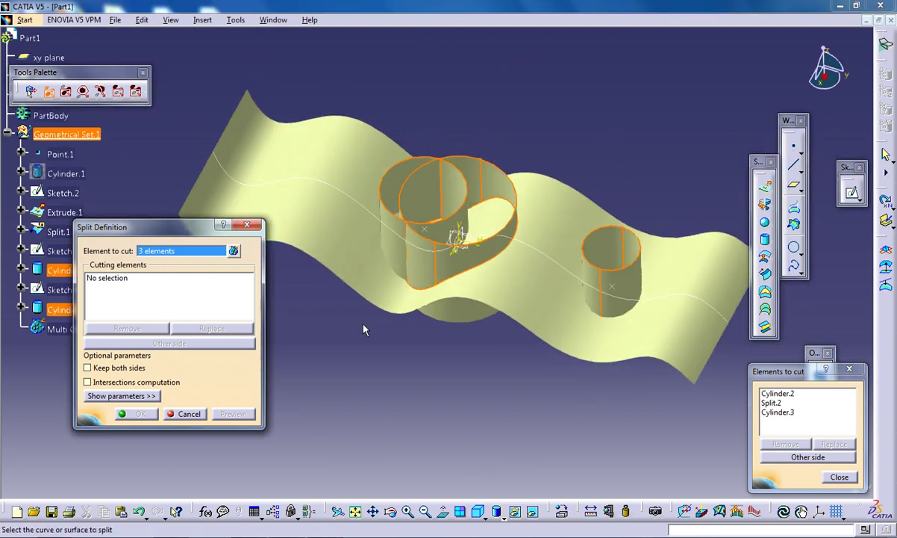
- Pick Extrude.1 as cutter, dismiss the Split.4 no-solution error, and cancel the split
{"action": "left_click", "coordinate": [507, 330]}
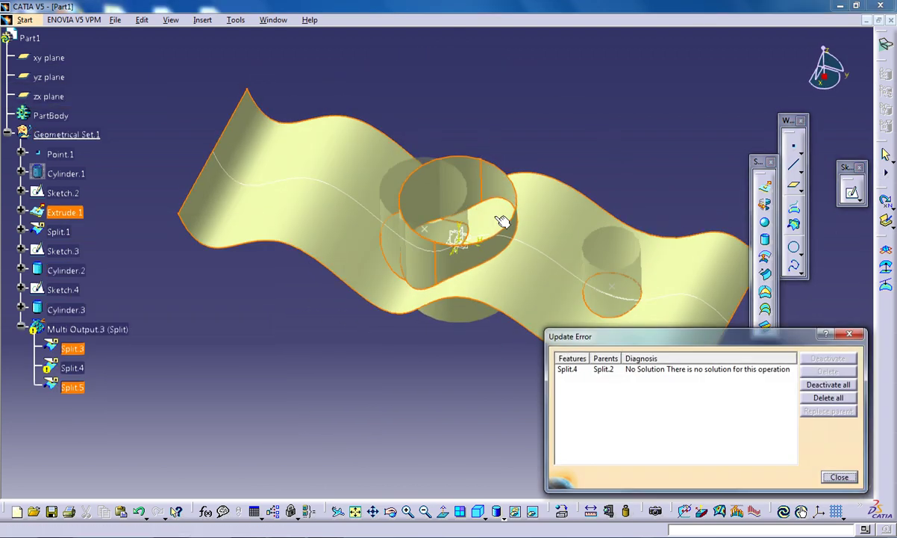
{"action": "middle_click_drag", "start_coordinate": [501, 220], "coordinate": [553, 177]}
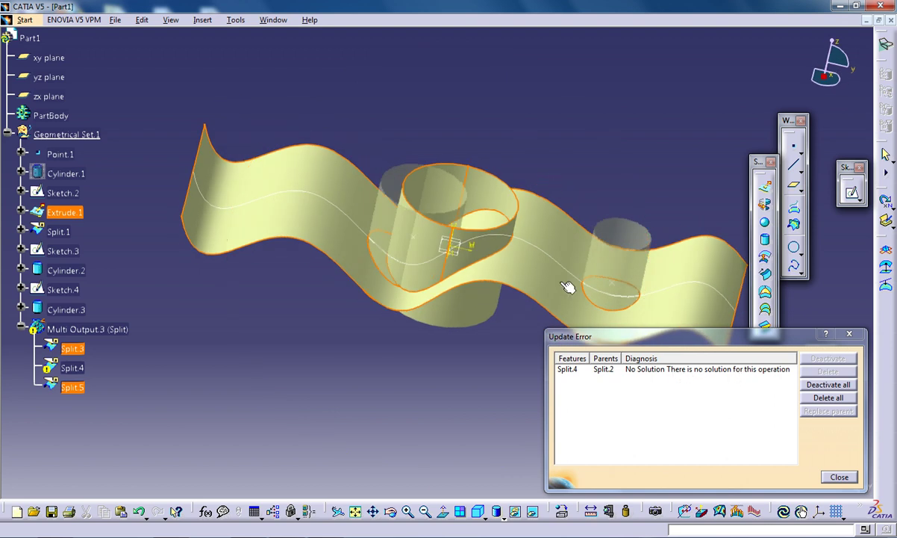
{"action": "middle_click_drag", "start_coordinate": [567, 288], "coordinate": [455, 214]}
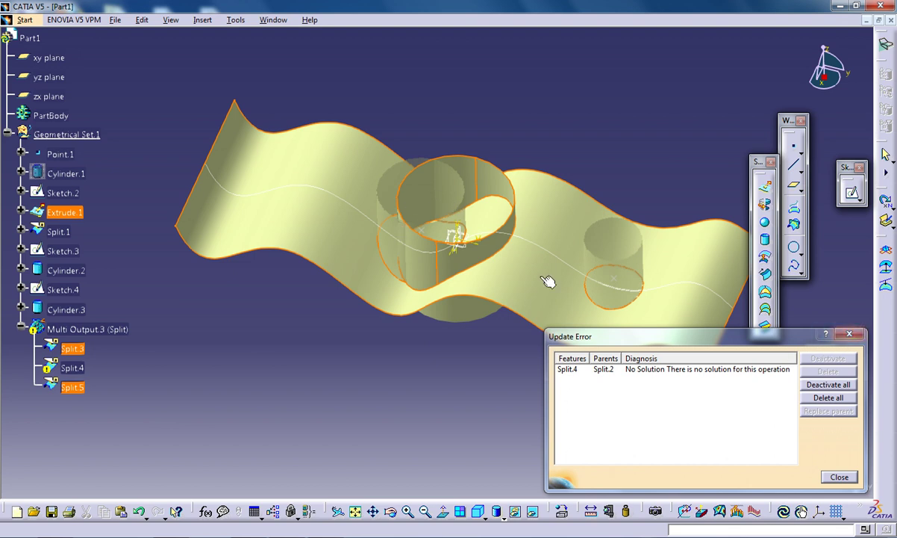
{"action": "left_click", "coordinate": [850, 335]}
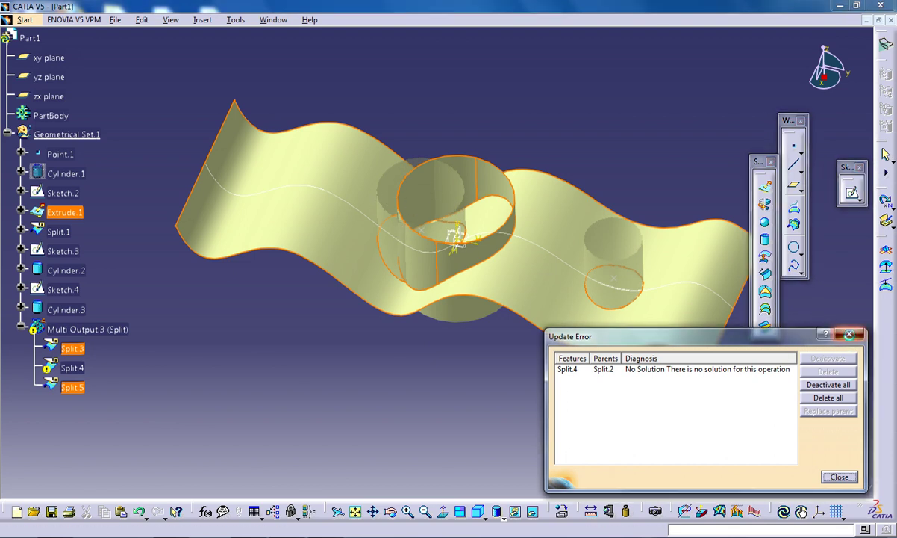
{"action": "left_click", "coordinate": [183, 413]}
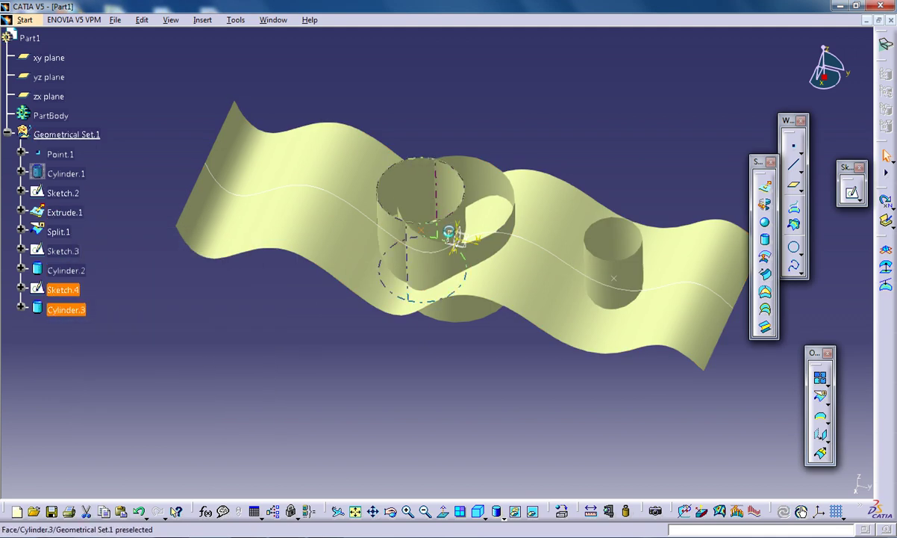
- Edit Sketch.4 to move its point so Cylinder.3 stands apart from the middle cylinder
{"action": "double_click", "coordinate": [455, 241]}
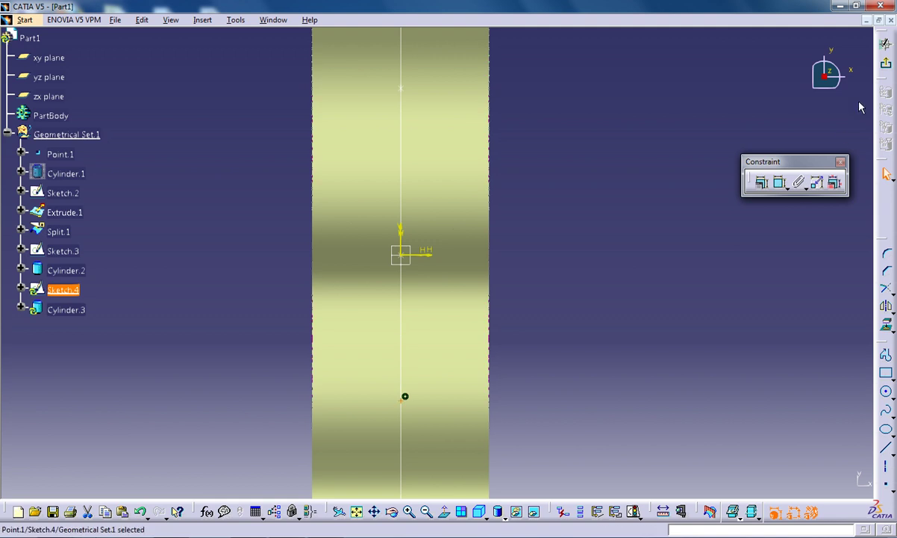
{"action": "left_click", "coordinate": [886, 44]}
{"action": "left_click", "coordinate": [506, 94]}
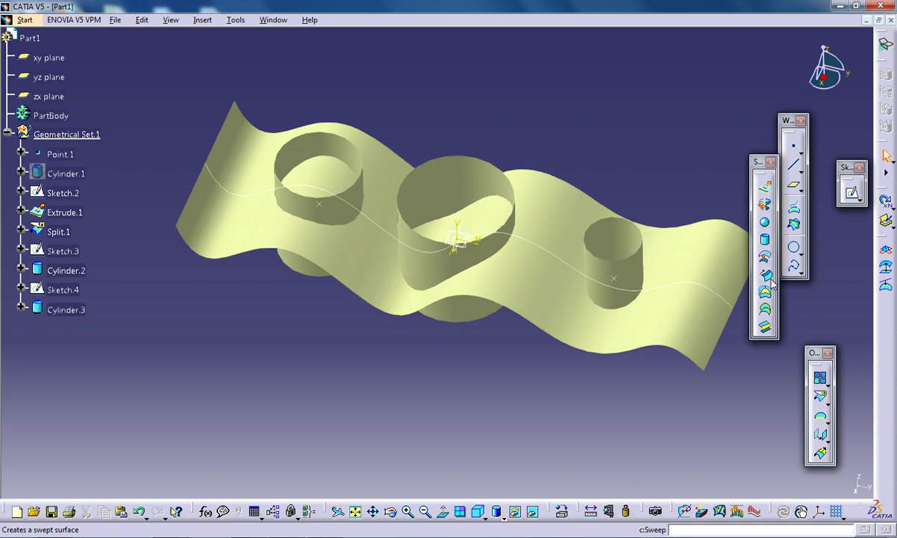
- Split Cylinder.2, Split.2 and Cylinder.3 together using Extrude.1 as the cutting element
{"action": "left_click", "coordinate": [822, 401]}
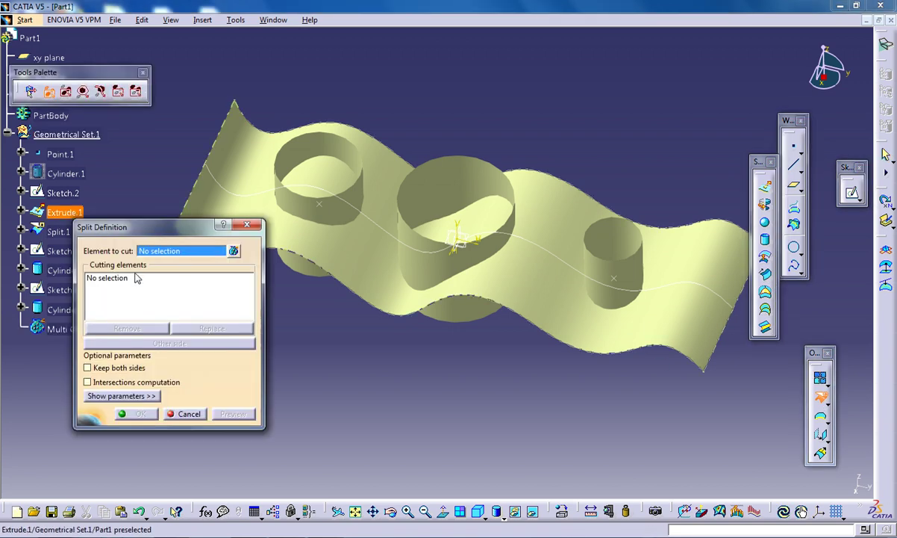
{"action": "left_click", "coordinate": [234, 251]}
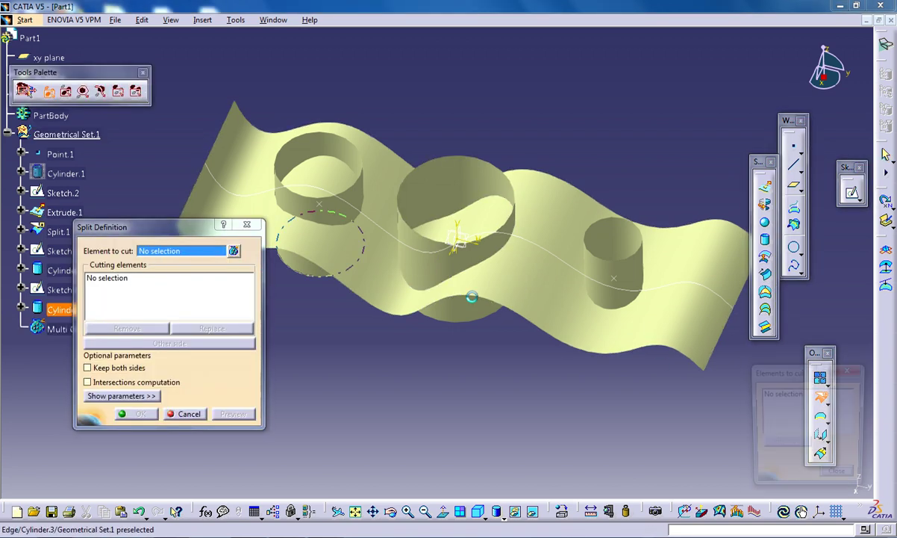
{"action": "left_click", "coordinate": [606, 258]}
{"action": "left_click", "coordinate": [415, 256]}
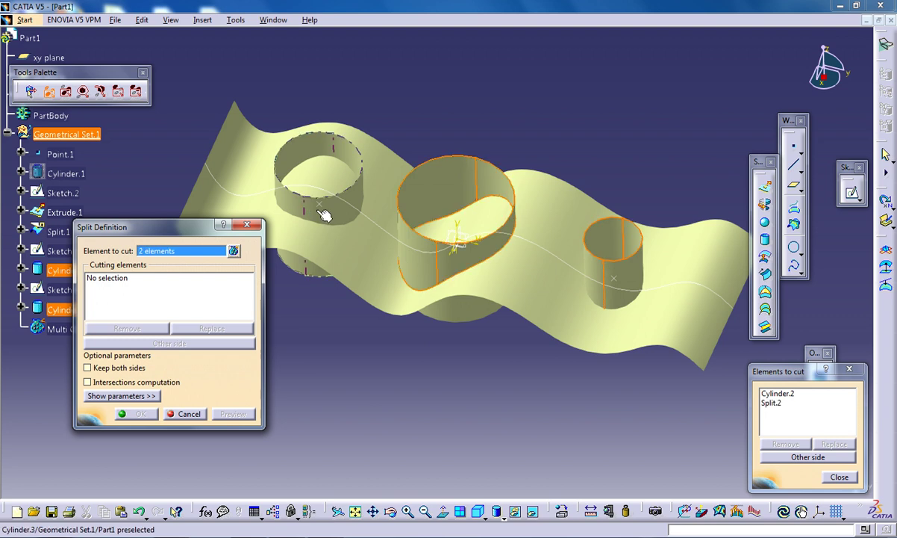
{"action": "left_click", "coordinate": [320, 206]}
{"action": "left_click", "coordinate": [170, 278]}
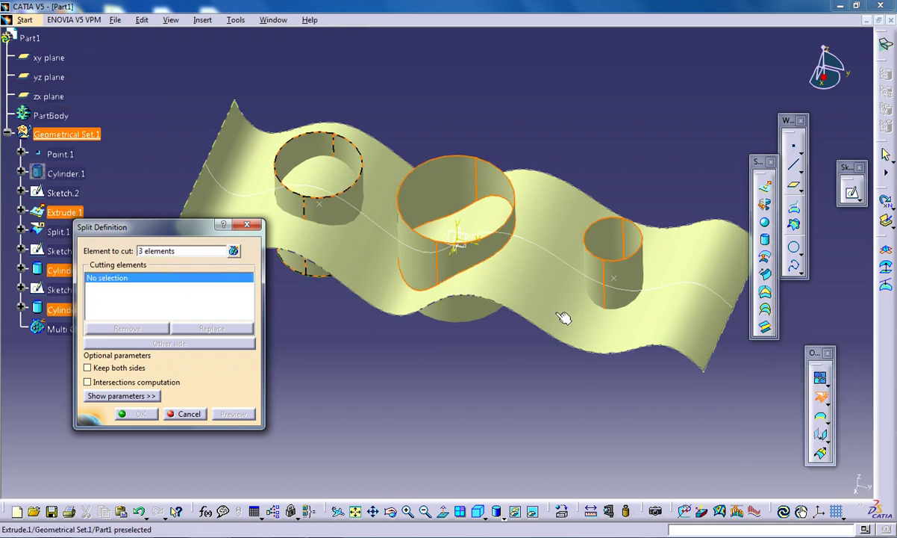
{"action": "left_click", "coordinate": [510, 315]}
{"action": "key", "text": "Return"}
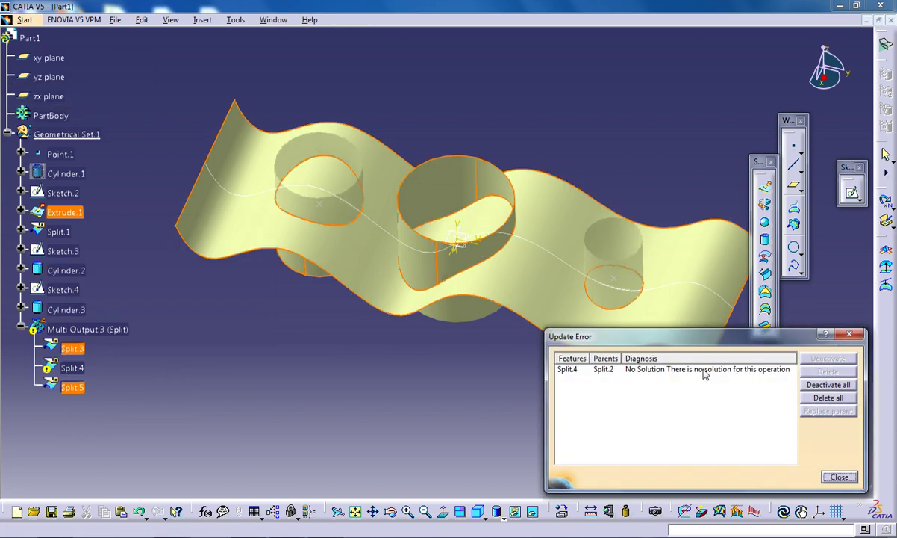
- Dismiss the Split.4 update error and cancel the multi-output split
{"action": "middle_click_drag", "start_coordinate": [470, 234], "coordinate": [655, 304]}
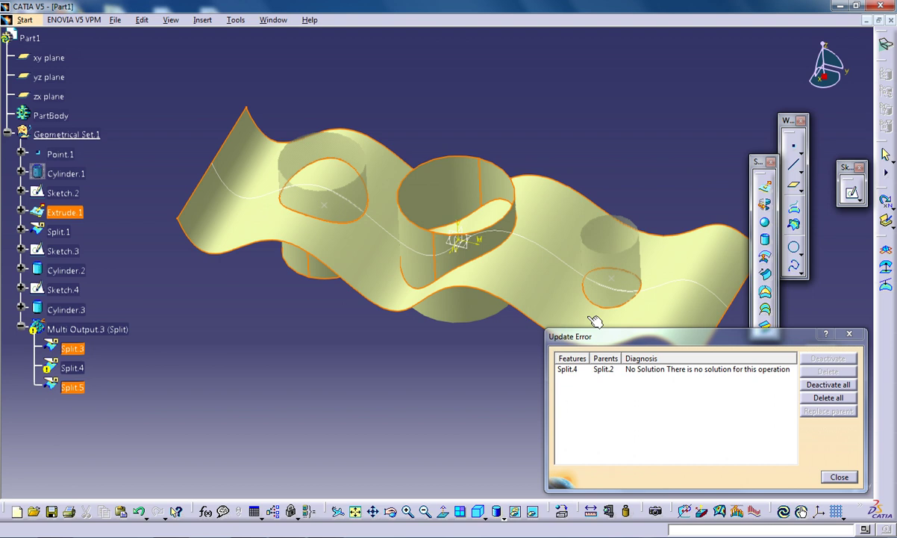
{"action": "left_click", "coordinate": [839, 477]}
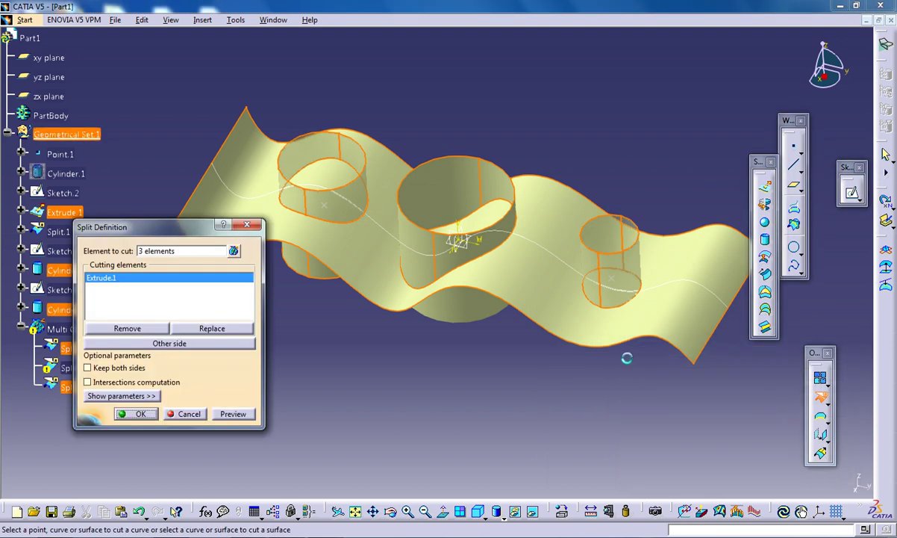
{"action": "left_click", "coordinate": [188, 414]}
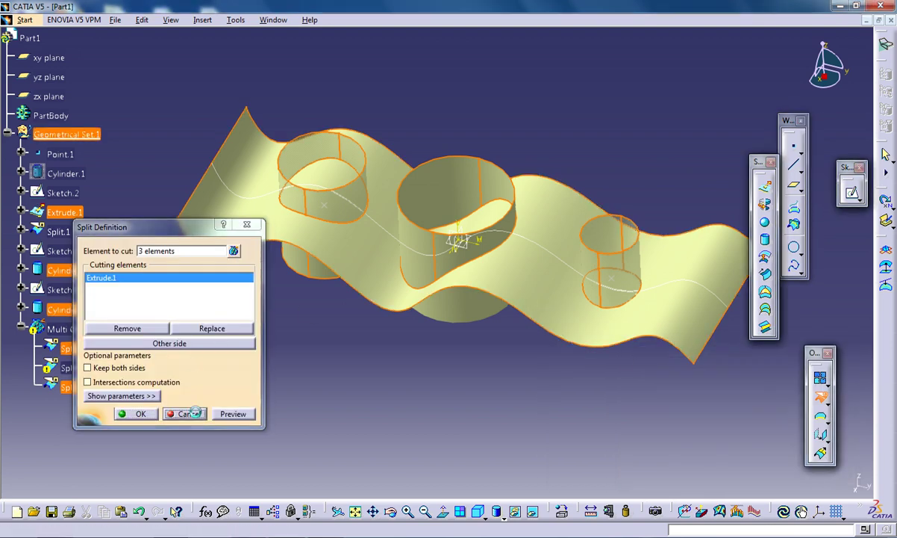
- Delete Split.1 so the middle Cylinder.1 is whole again
{"action": "left_click", "coordinate": [418, 254]}
{"action": "left_click", "coordinate": [405, 222]}
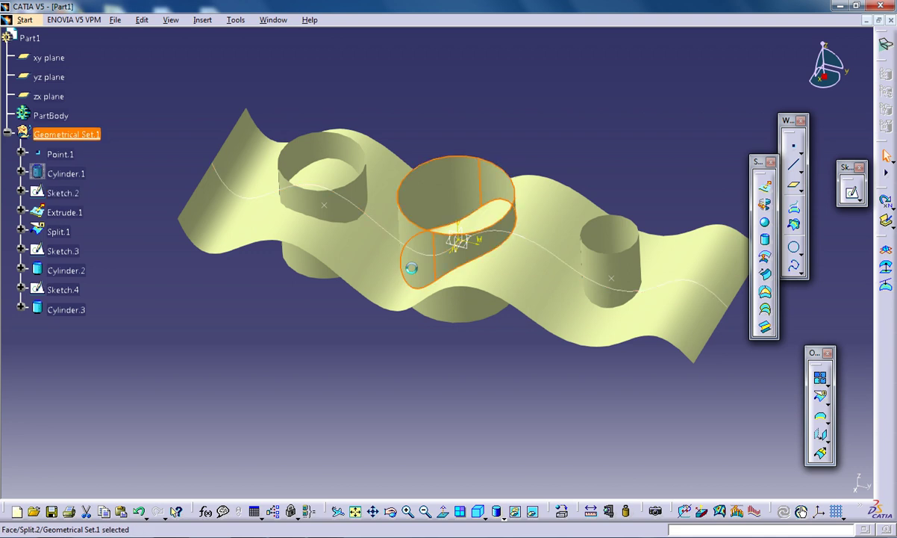
{"action": "left_click", "coordinate": [609, 277]}
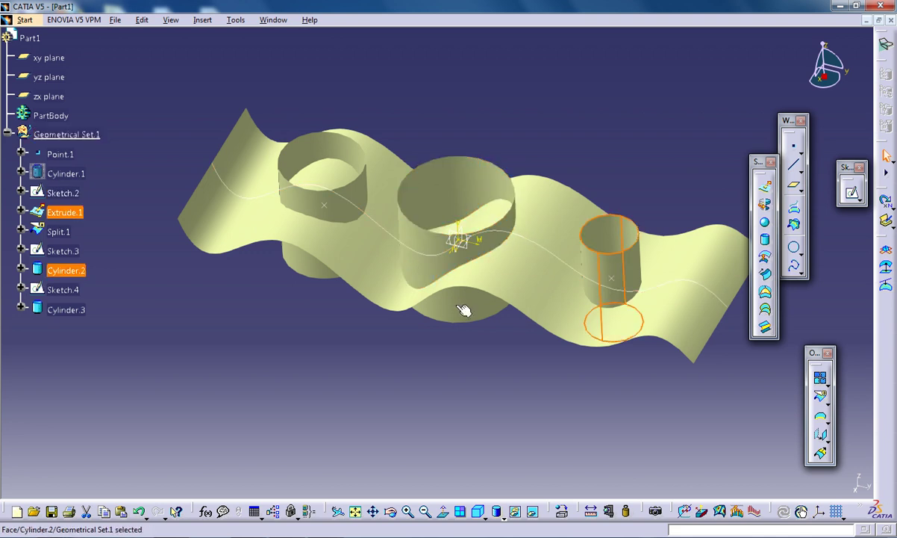
{"action": "left_click", "coordinate": [321, 206]}
{"action": "mouse_move", "coordinate": [401, 200]}
{"action": "middle_mouse_down"}
{"action": "mouse_move", "coordinate": [484, 86]}
{"action": "mouse_move", "coordinate": [435, 174]}
{"action": "middle_mouse_up"}
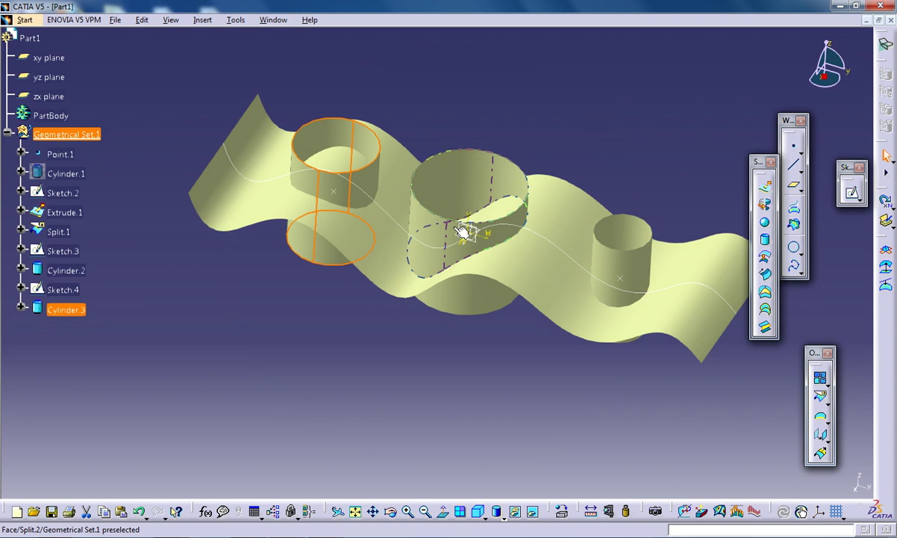
{"action": "middle_click_drag", "start_coordinate": [463, 231], "coordinate": [457, 224]}
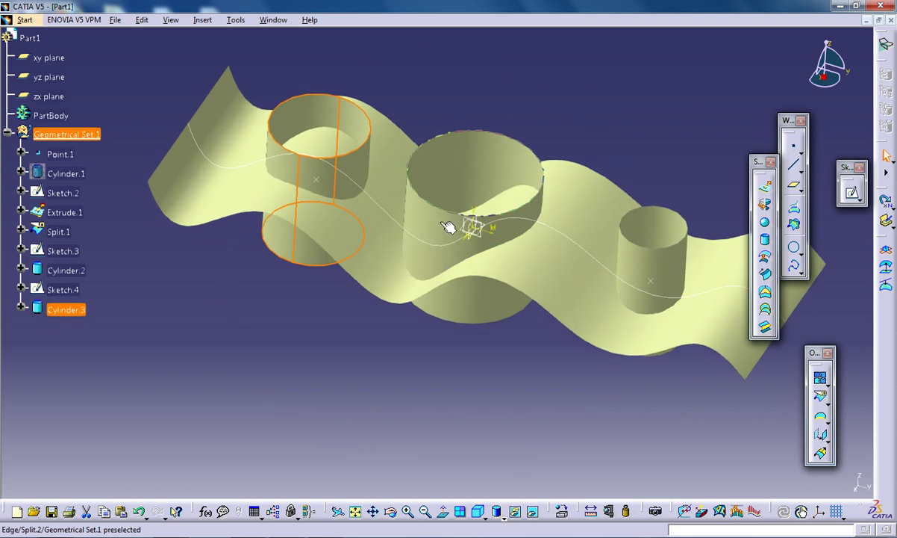
{"action": "right_click", "coordinate": [50, 234]}
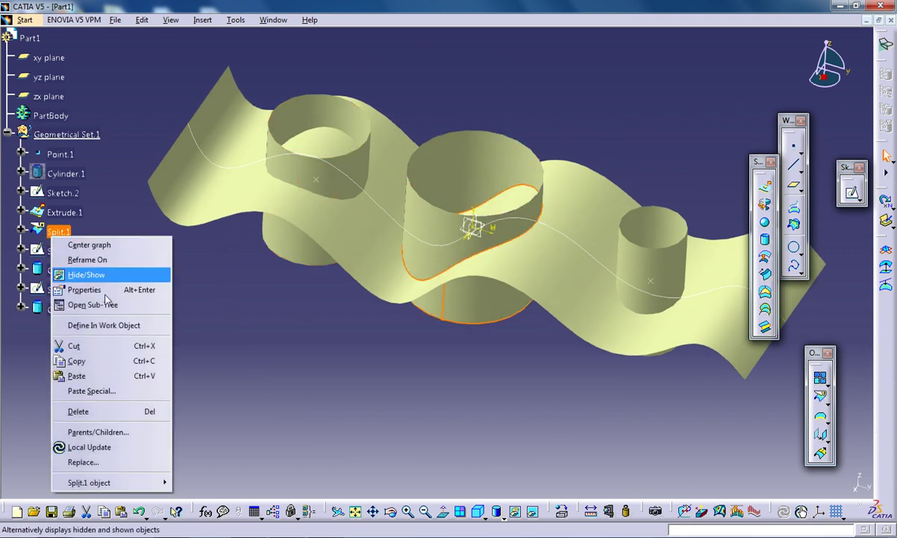
{"action": "left_click", "coordinate": [86, 415]}
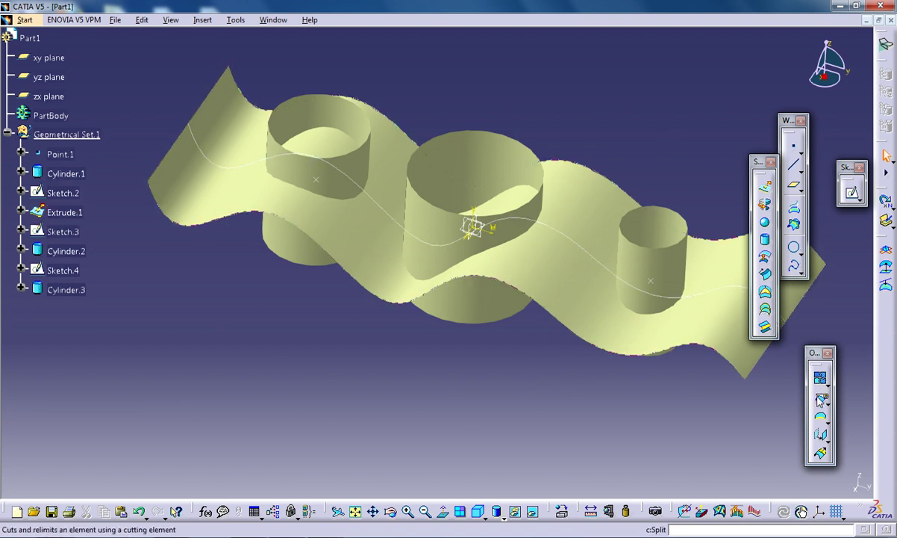
- Try splitting Cylinder.2 by Cylinder.1, then dismiss the error and cancel
{"action": "left_click", "coordinate": [820, 396]}
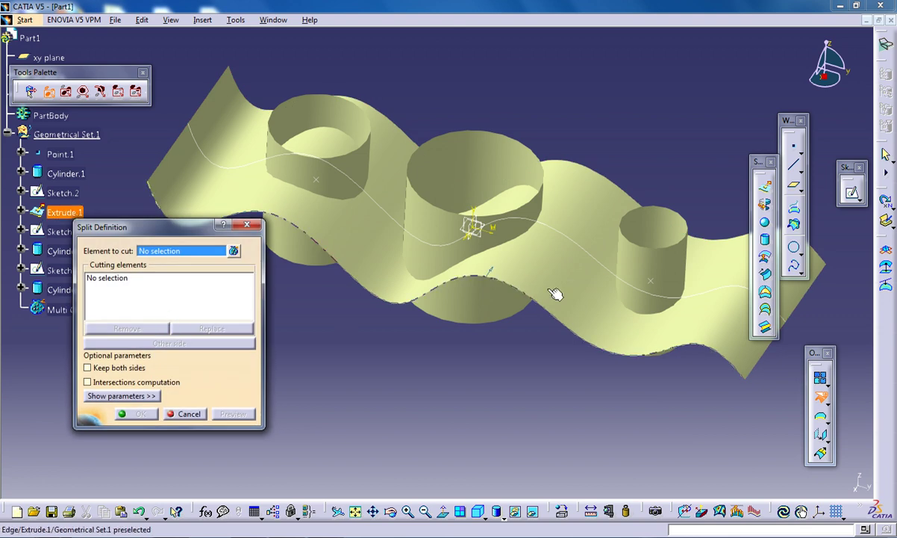
{"action": "left_click", "coordinate": [650, 265]}
{"action": "left_click", "coordinate": [433, 234]}
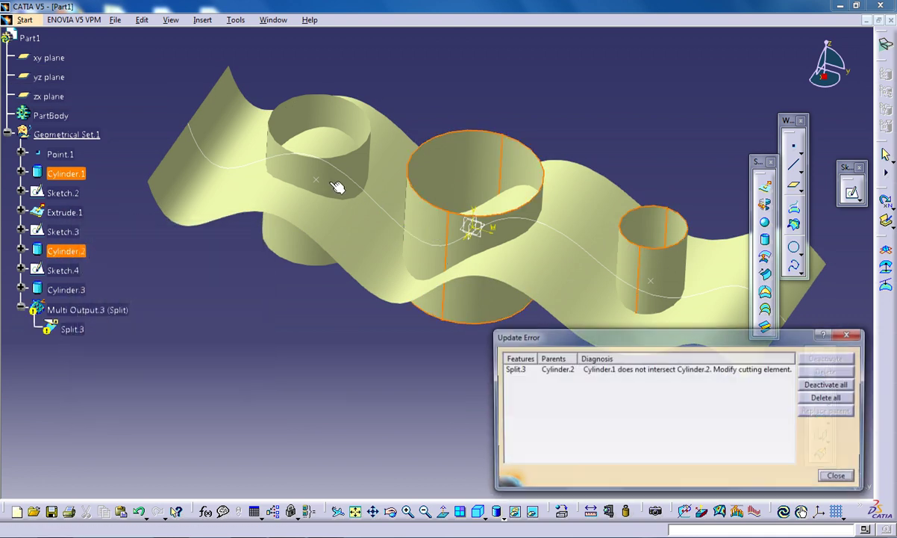
{"action": "left_click", "coordinate": [849, 334]}
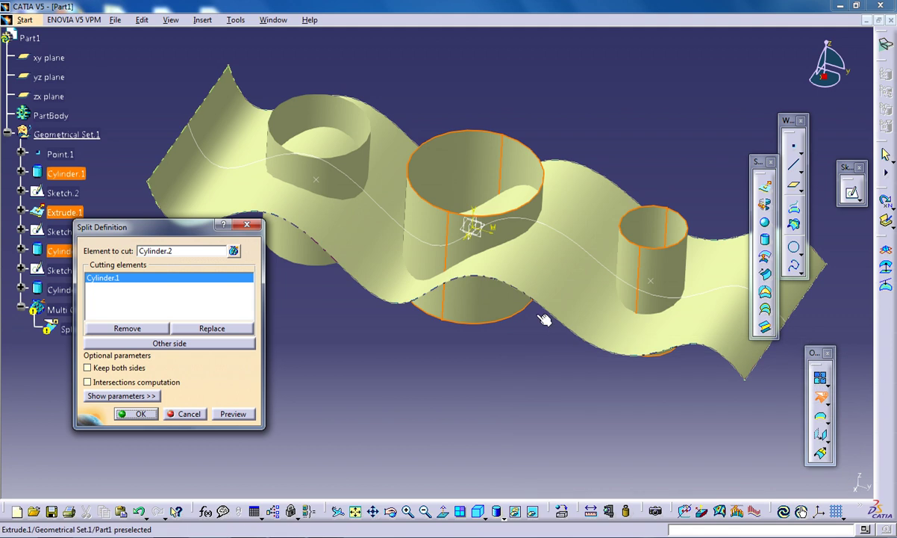
{"action": "left_click", "coordinate": [204, 252]}
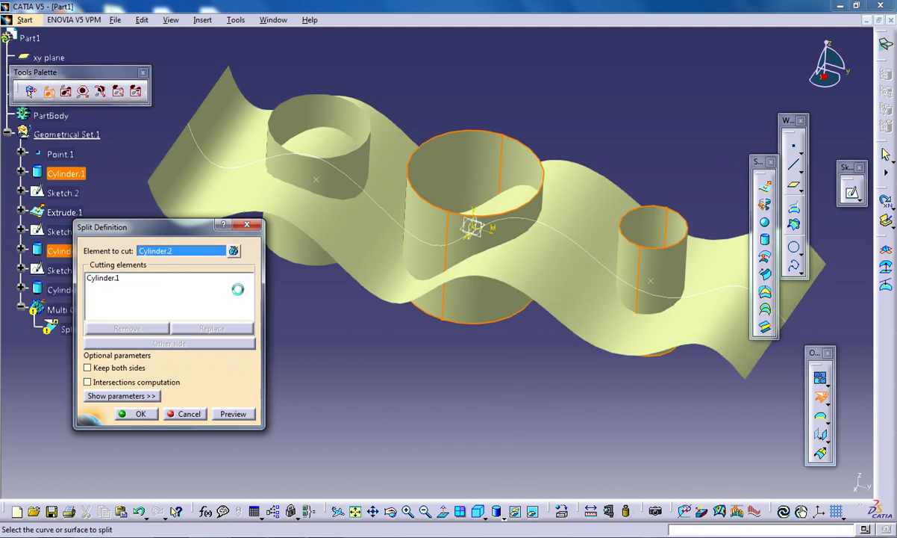
{"action": "left_click", "coordinate": [188, 414]}
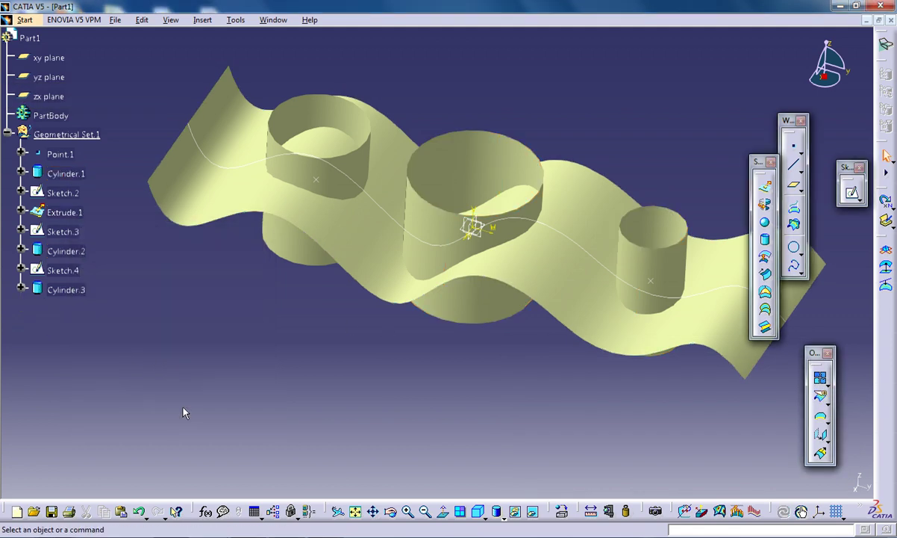
- Split Cylinder.2, Cylinder.1 and Cylinder.3 with Extrude.1, keeping the cylinder tops
{"action": "left_click", "coordinate": [820, 396]}
{"action": "left_click", "coordinate": [233, 251]}
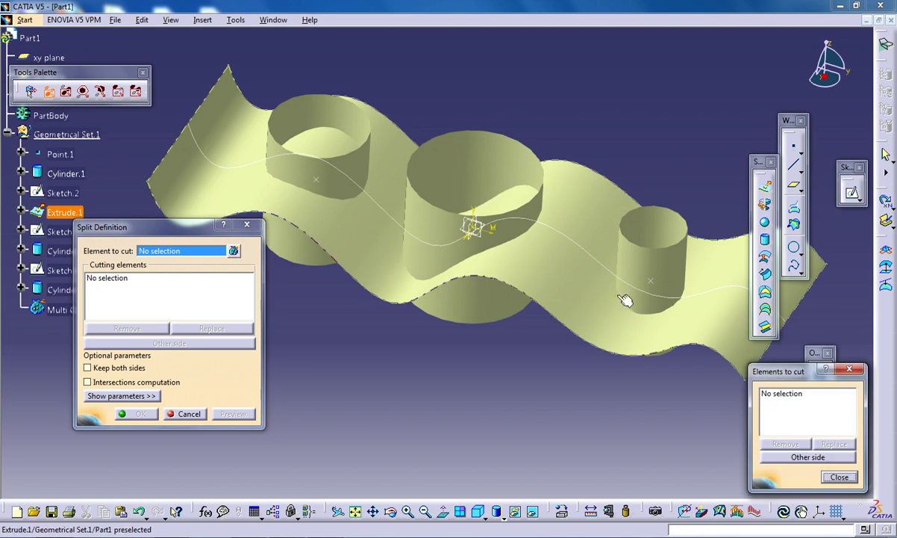
{"action": "left_click", "coordinate": [651, 272]}
{"action": "left_click", "coordinate": [403, 238]}
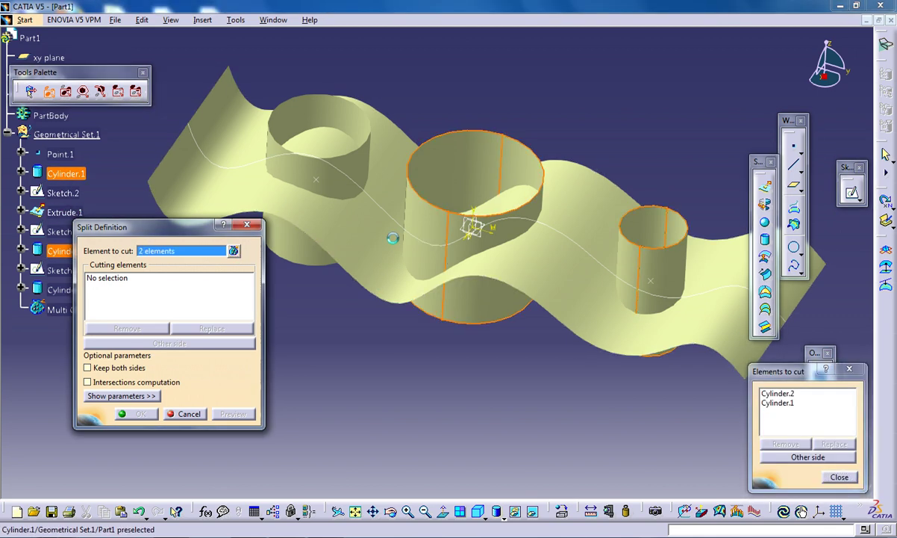
{"action": "left_click", "coordinate": [341, 170]}
{"action": "left_click", "coordinate": [102, 301]}
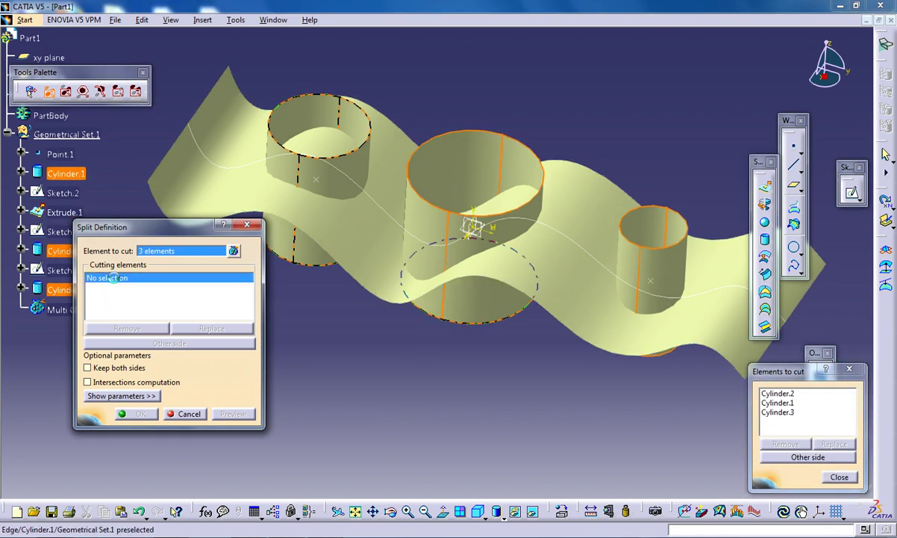
{"action": "left_click", "coordinate": [533, 309]}
{"action": "middle_click_drag", "start_coordinate": [348, 273], "coordinate": [344, 195]}
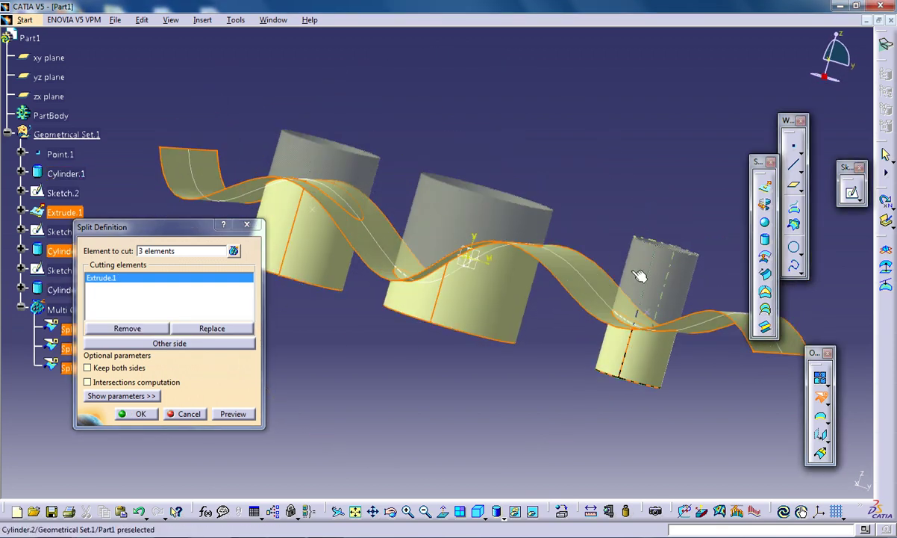
{"action": "left_click", "coordinate": [179, 345]}
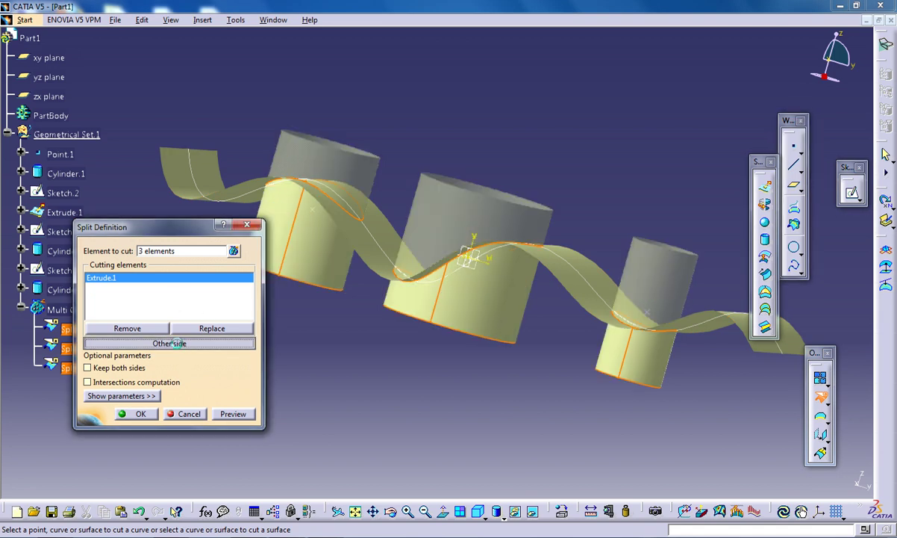
{"action": "left_click", "coordinate": [170, 342]}
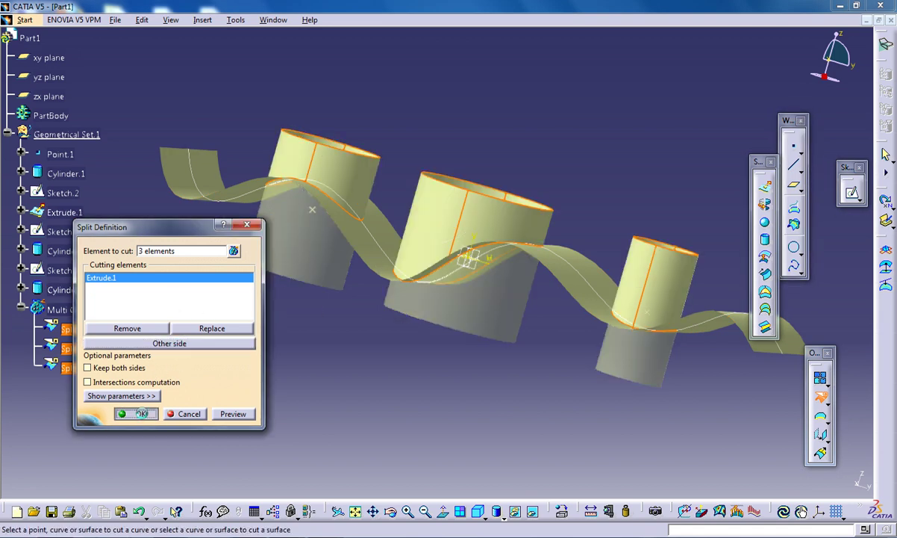
{"action": "left_click", "coordinate": [140, 414]}
{"action": "middle_click_drag", "start_coordinate": [545, 202], "coordinate": [329, 286]}
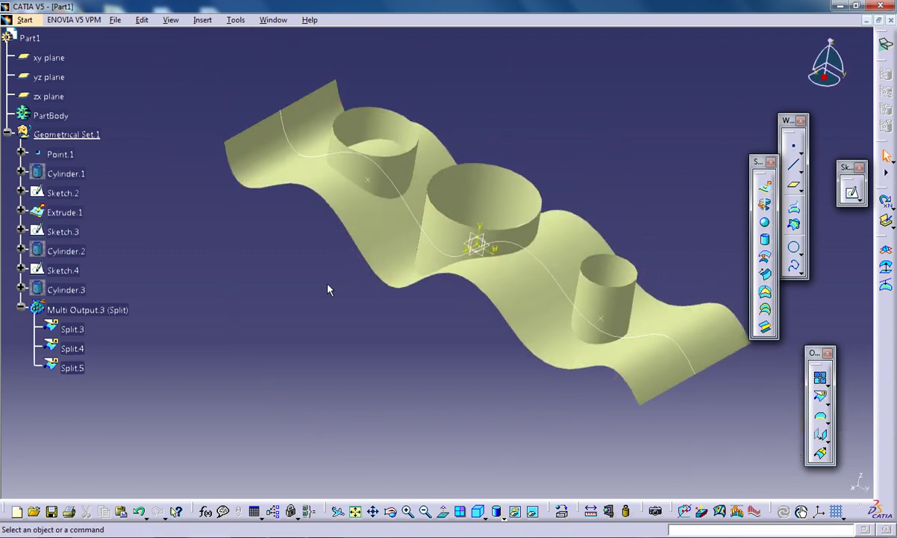
- Open Multi Output.3, cancel without changes, then delete it from the tree
{"action": "double_click", "coordinate": [81, 310]}
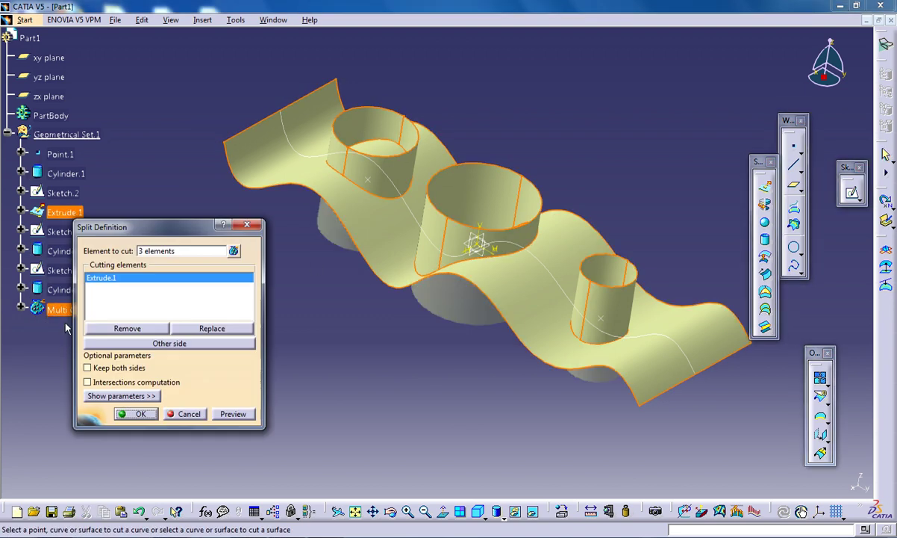
{"action": "left_click_drag", "start_coordinate": [130, 227], "coordinate": [192, 226]}
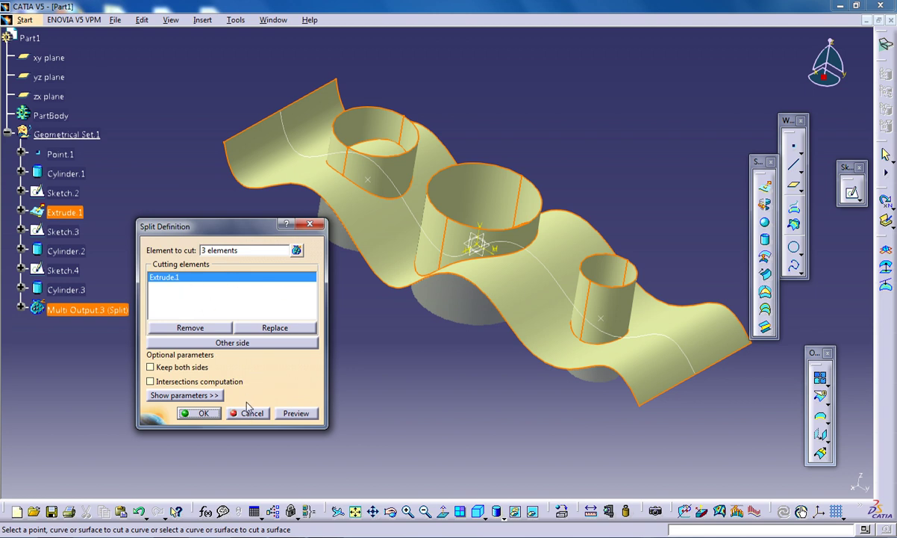
{"action": "left_click", "coordinate": [239, 413]}
{"action": "right_click", "coordinate": [85, 302]}
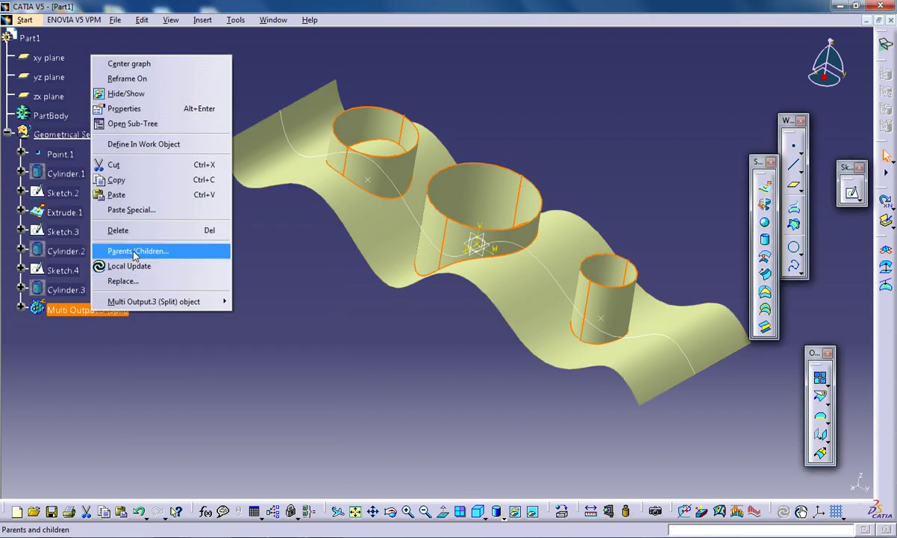
{"action": "left_click", "coordinate": [157, 230]}
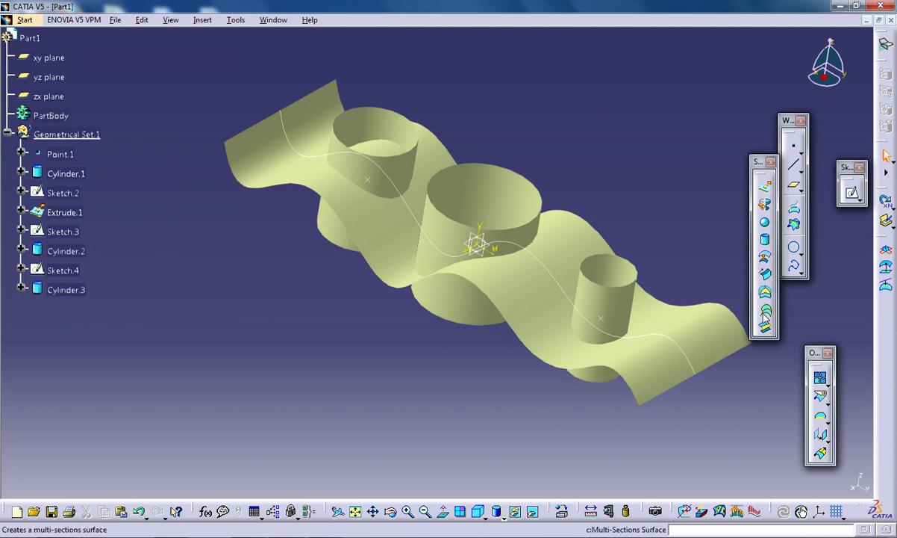
- Split Extrude.1 with Cylinder.1, keeping the other side to leave a circular hole
{"action": "left_click", "coordinate": [820, 396]}
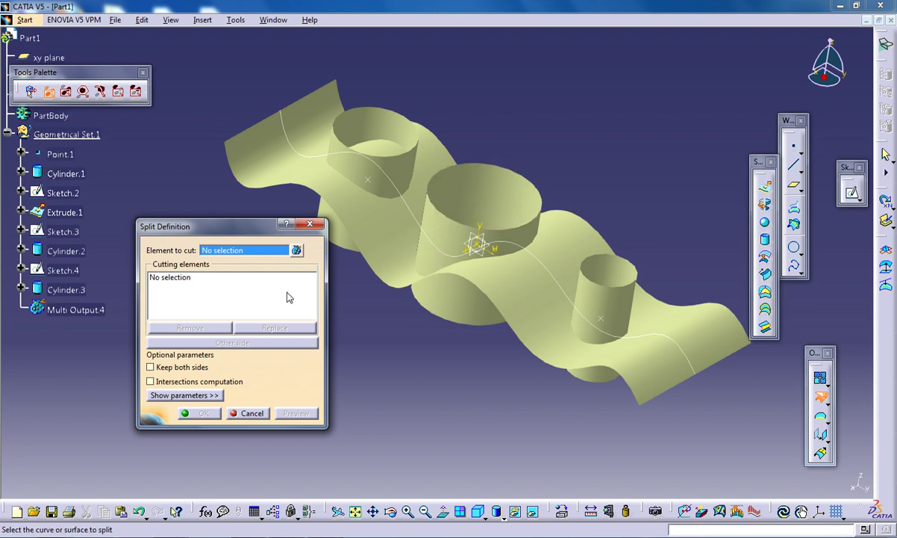
{"action": "left_click", "coordinate": [188, 281]}
{"action": "left_click", "coordinate": [223, 252]}
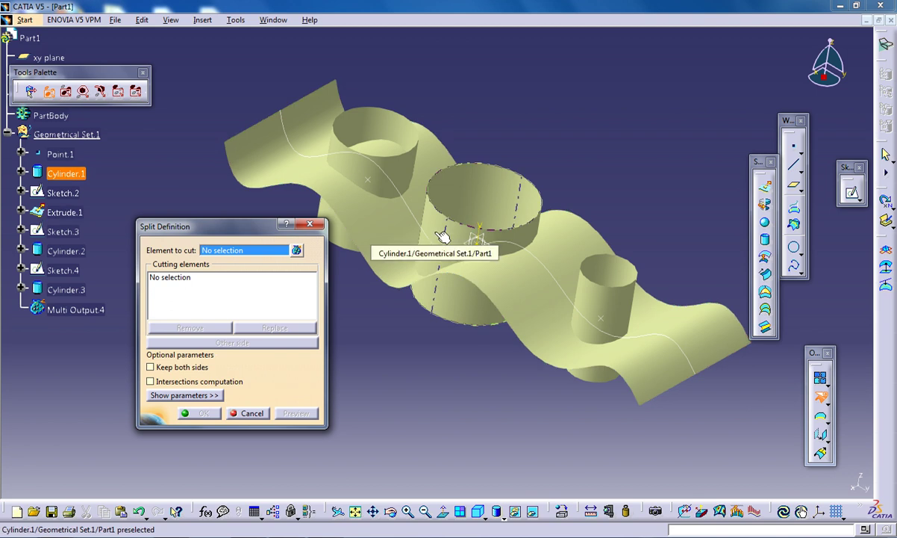
{"action": "left_click", "coordinate": [370, 237]}
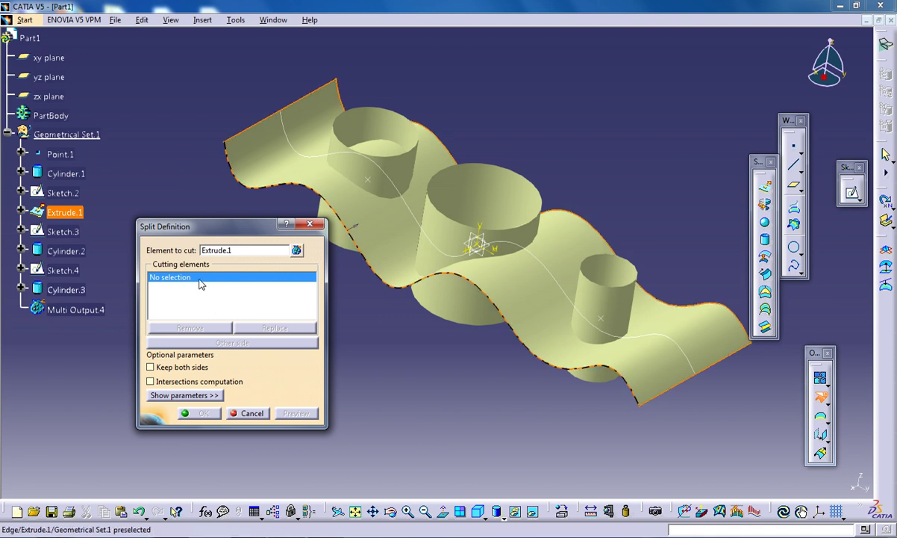
{"action": "left_click", "coordinate": [471, 239]}
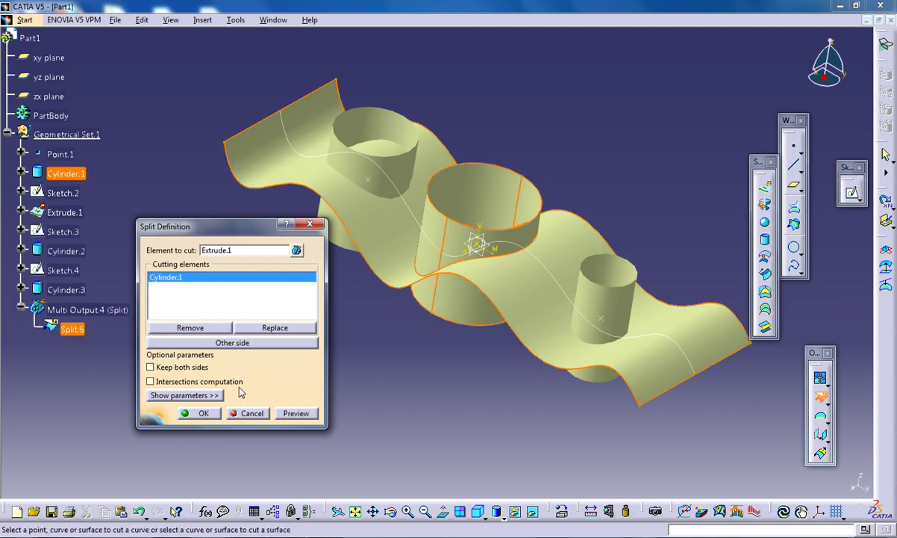
{"action": "middle_click_drag", "start_coordinate": [462, 158], "coordinate": [420, 287]}
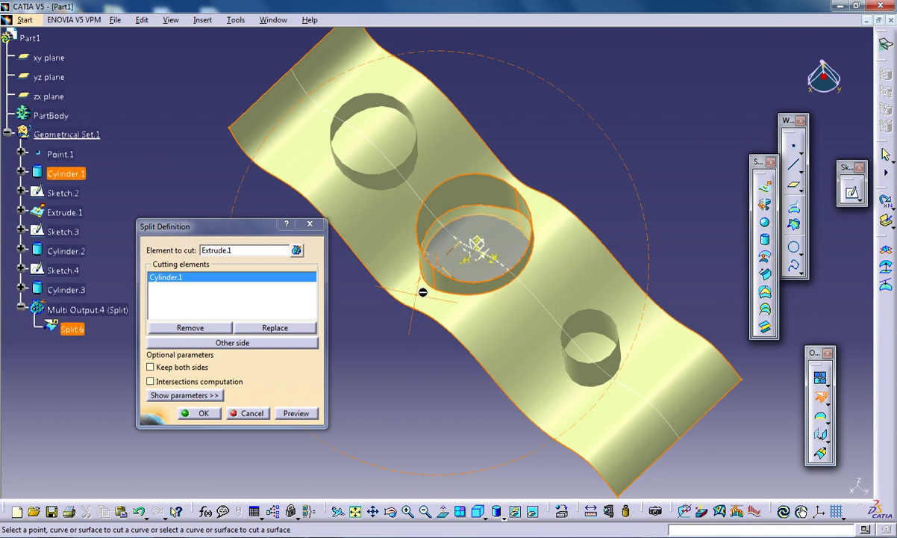
{"action": "left_click", "coordinate": [240, 341]}
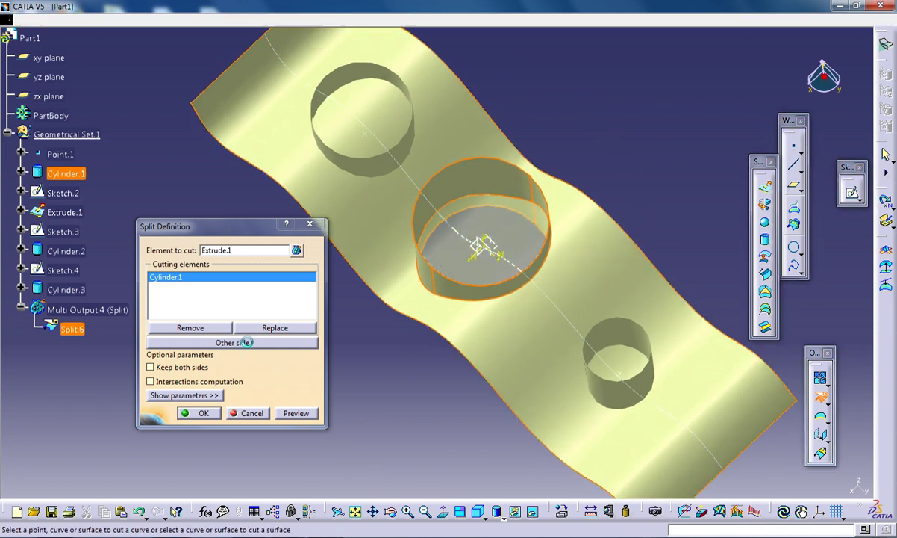
{"action": "middle_click_drag", "start_coordinate": [426, 308], "coordinate": [470, 186]}
{"action": "left_click", "coordinate": [296, 412]}
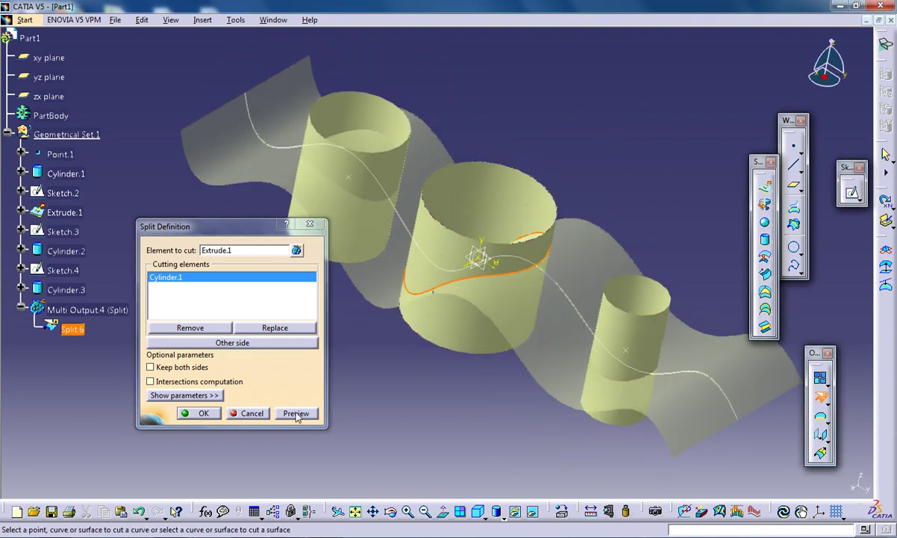
{"action": "left_click", "coordinate": [203, 413]}
{"action": "middle_click_drag", "start_coordinate": [426, 339], "coordinate": [469, 286], "text": "ctrl"}
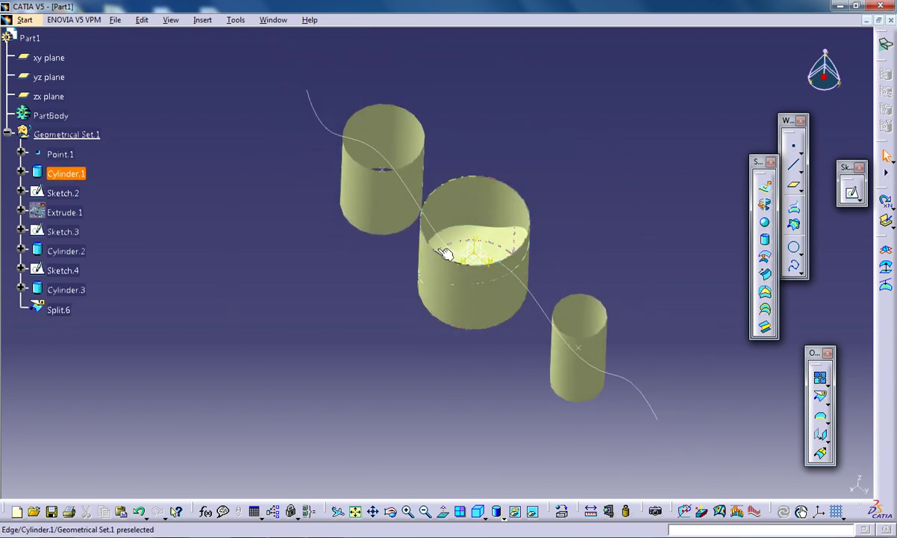
- Reopen Split.6 and confirm it with the hole left open
{"action": "middle_click_drag", "start_coordinate": [368, 260], "coordinate": [385, 216]}
{"action": "double_click", "coordinate": [71, 307]}
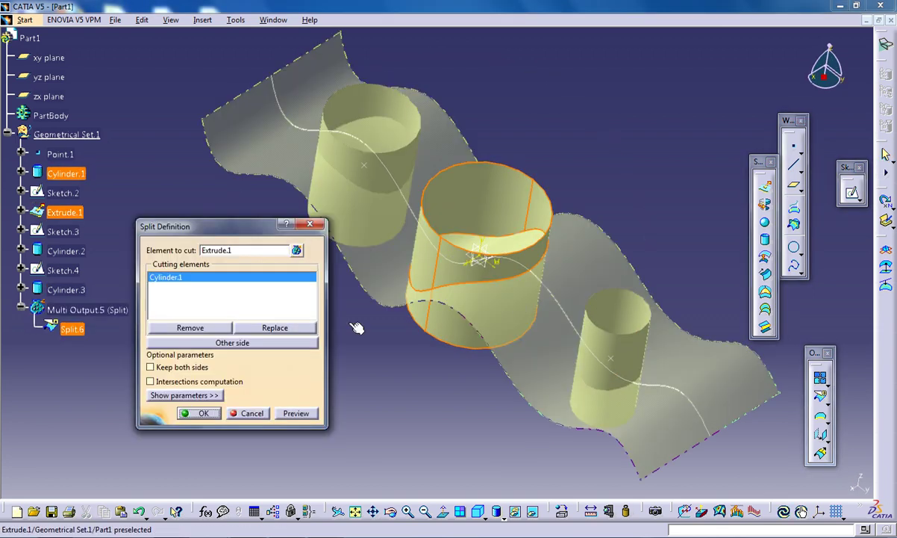
{"action": "left_click", "coordinate": [198, 413]}
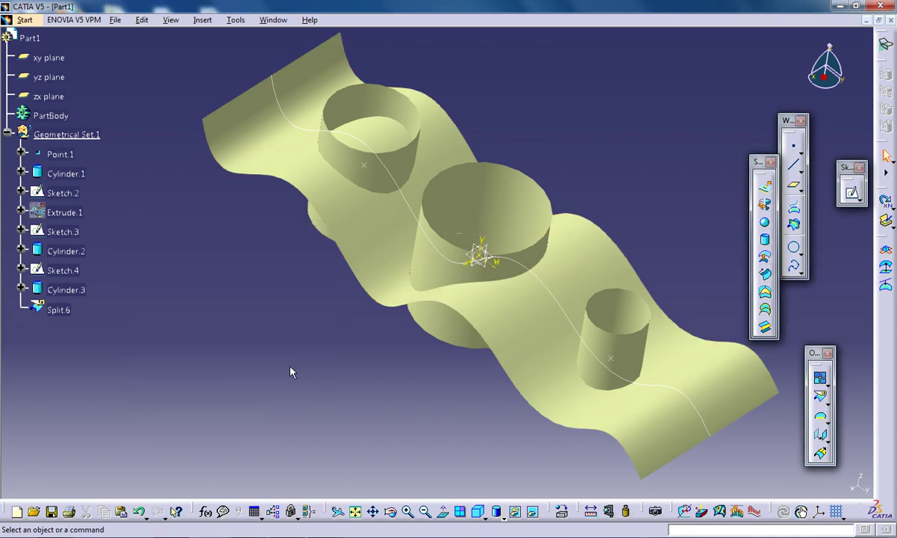